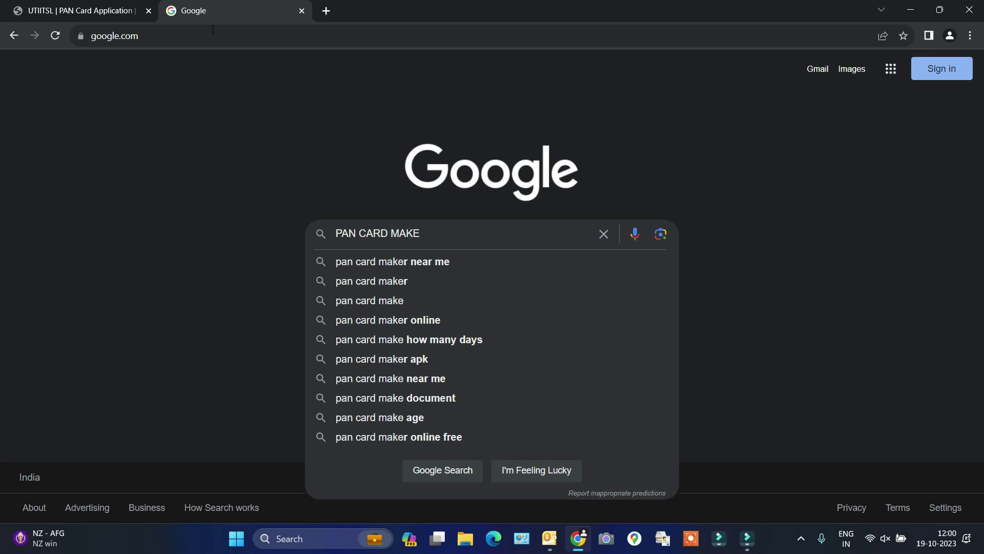
Run the Google search for 'PAN CARD MAKE NSDL'.
{"action": "key", "text": "Return"}
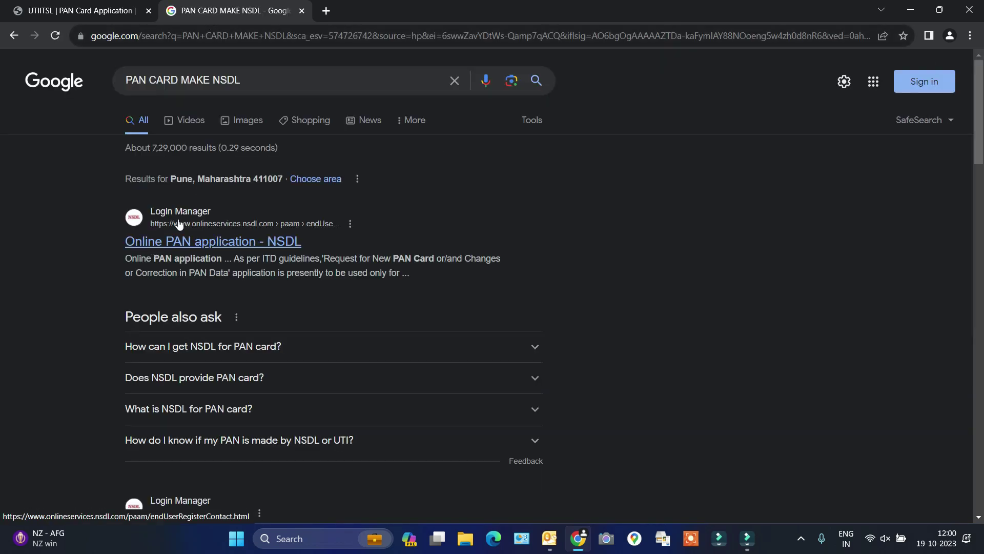
Open the NSDL Online PAN application page from the search results.
{"action": "left_click", "coordinate": [223, 242]}
{"action": "scroll", "coordinate": [459, 241], "scroll_direction": "down", "scroll_amount": 1}
{"action": "scroll", "coordinate": [459, 241], "scroll_direction": "up", "scroll_amount": 1}
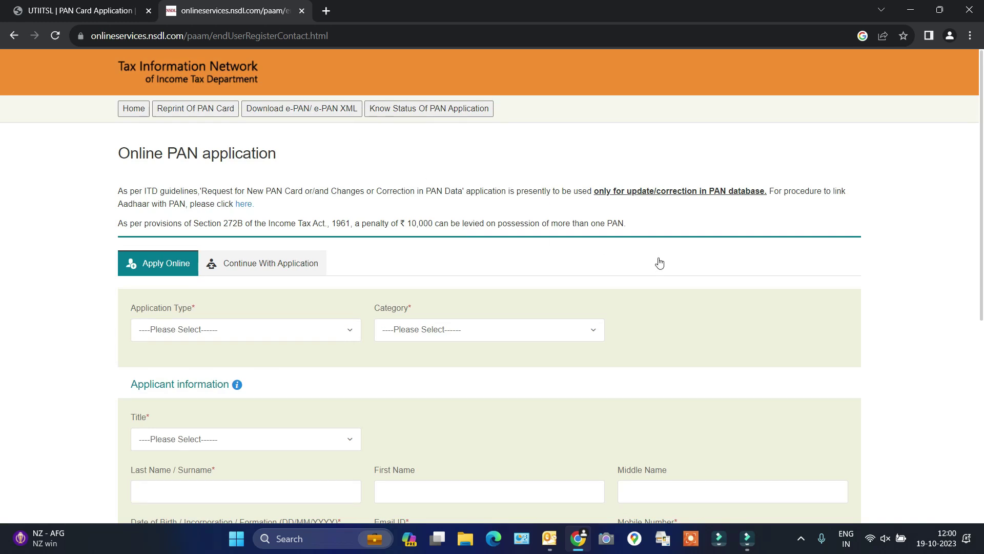
Set Application Type to Changes or Correction in existing PAN Data and Category to INDIVIDUAL.
{"action": "left_click", "coordinate": [253, 338]}
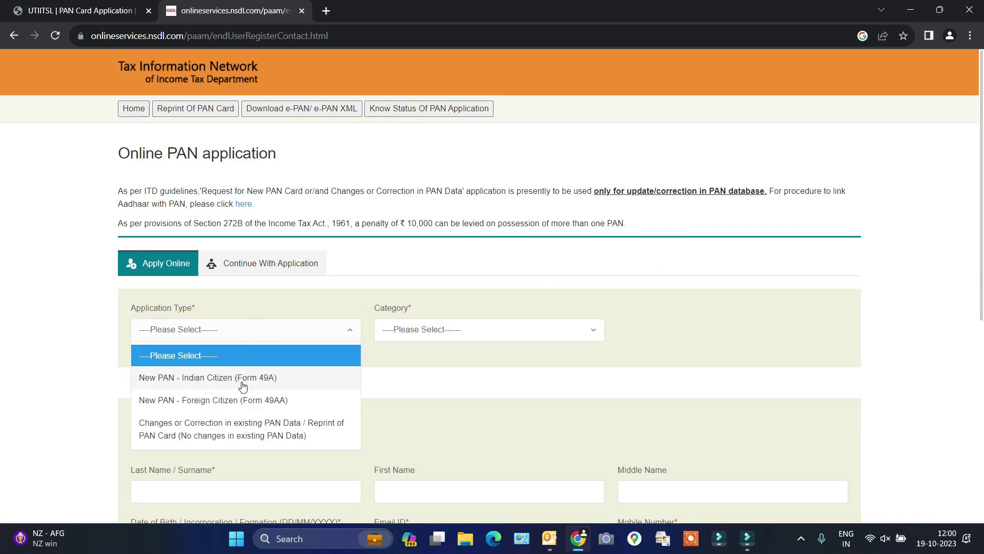
{"action": "left_click", "coordinate": [238, 431]}
{"action": "left_click", "coordinate": [185, 330]}
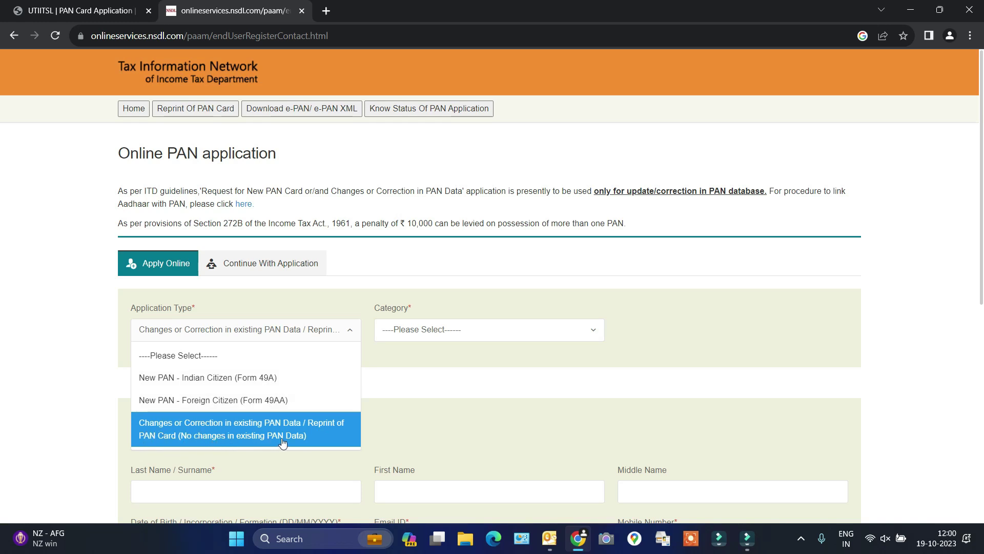
{"action": "left_click", "coordinate": [328, 443]}
{"action": "left_click", "coordinate": [432, 329]}
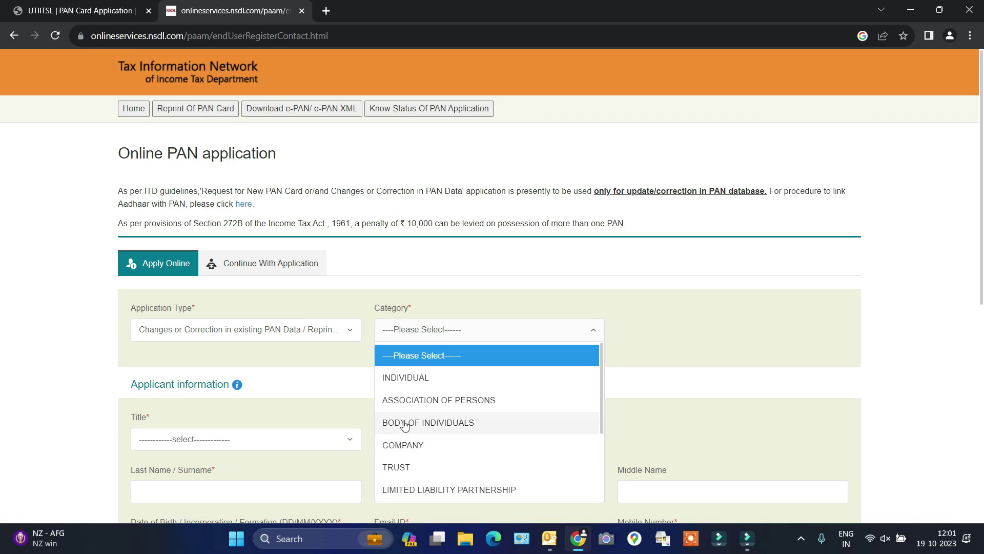
{"action": "left_click", "coordinate": [410, 379]}
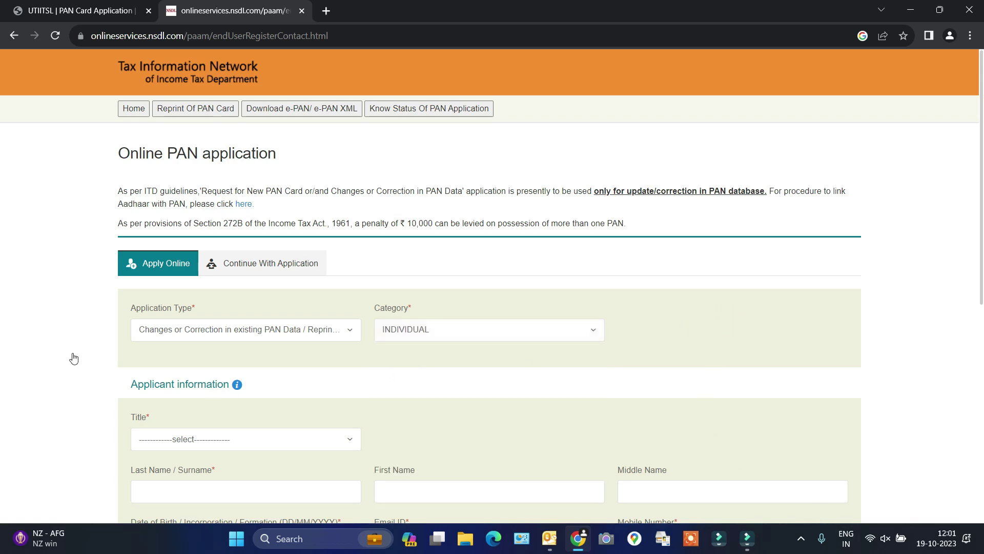
{"action": "scroll", "coordinate": [195, 336], "scroll_direction": "down", "scroll_amount": 2}
Choose title Shri and enter the applicant's last, first and middle names.
{"action": "left_click", "coordinate": [273, 311]}
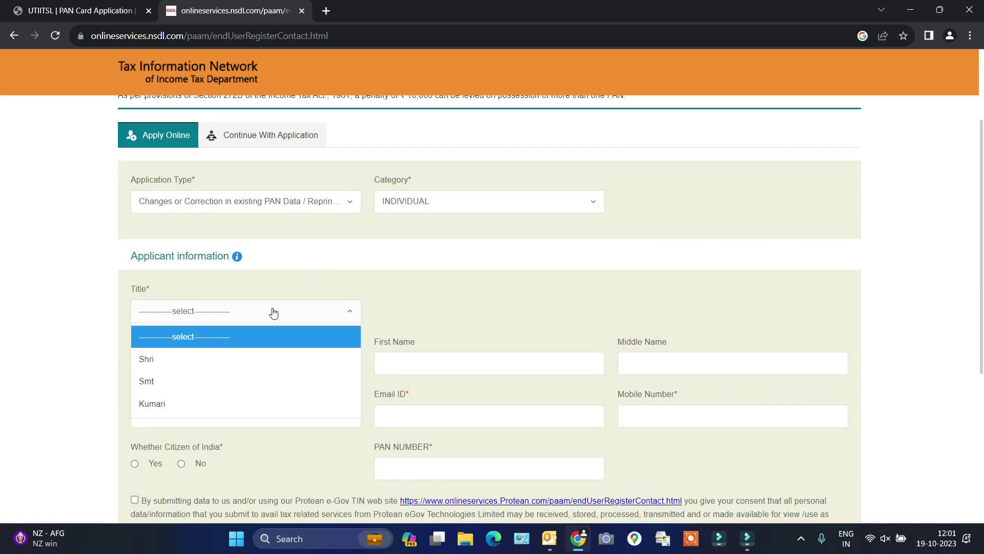
{"action": "left_click", "coordinate": [231, 357]}
{"action": "left_click", "coordinate": [275, 362]}
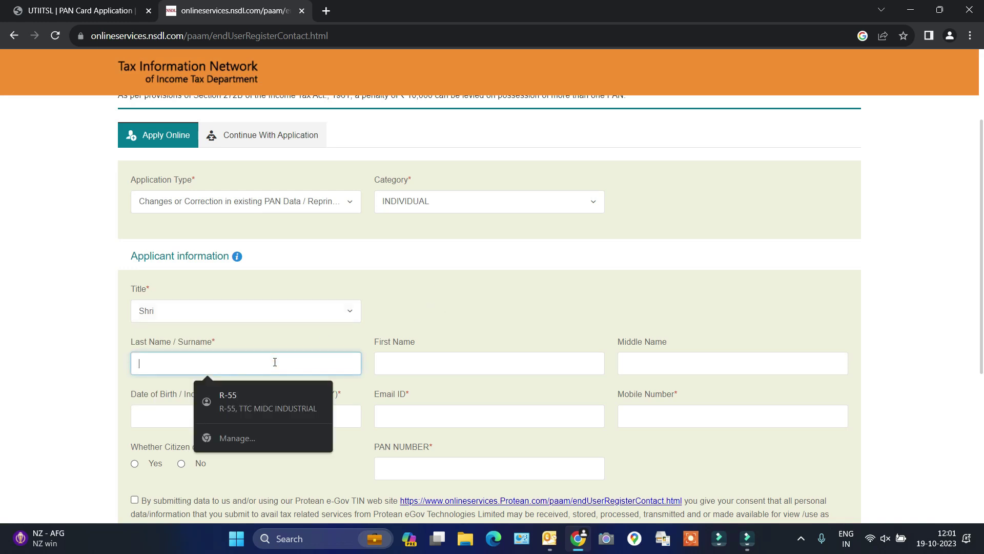
{"action": "key", "text": "Tab"}
{"action": "key", "text": "Tab"}
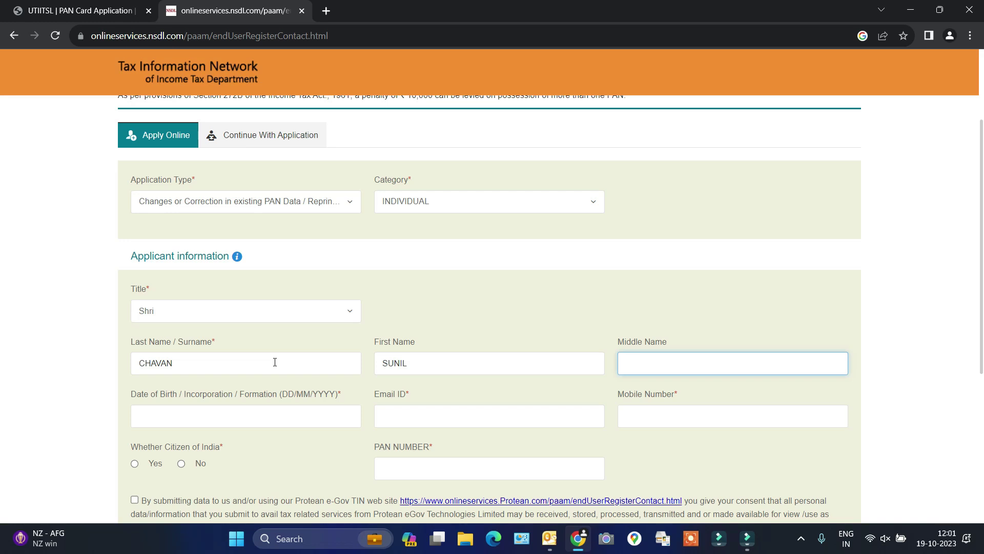
{"action": "scroll", "coordinate": [496, 297], "scroll_direction": "down", "scroll_amount": 2}
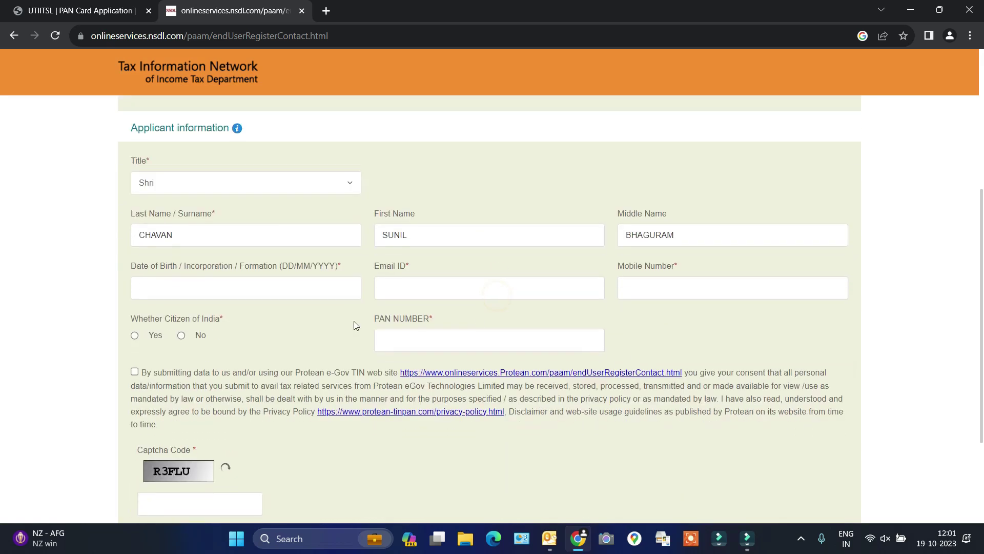
{"action": "left_click", "coordinate": [300, 289]}
{"action": "left_click", "coordinate": [246, 333]}
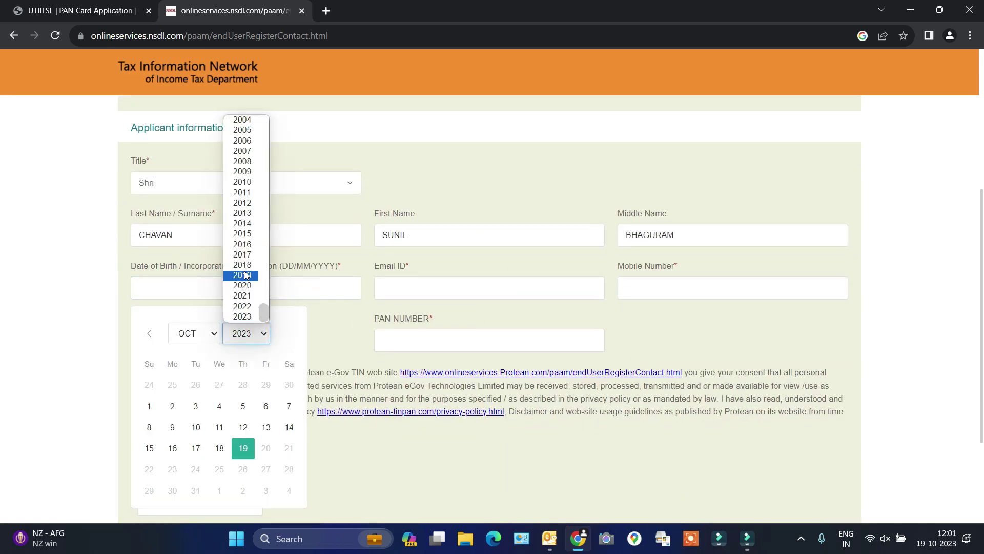
{"action": "scroll", "coordinate": [246, 271], "scroll_direction": "up", "scroll_amount": 7}
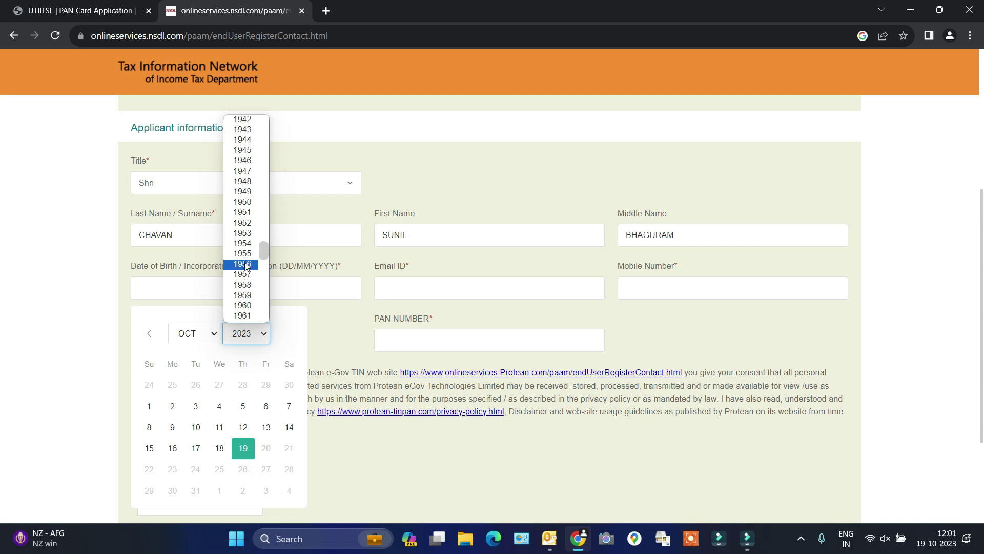
{"action": "left_click", "coordinate": [243, 183]}
{"action": "left_click", "coordinate": [210, 335]}
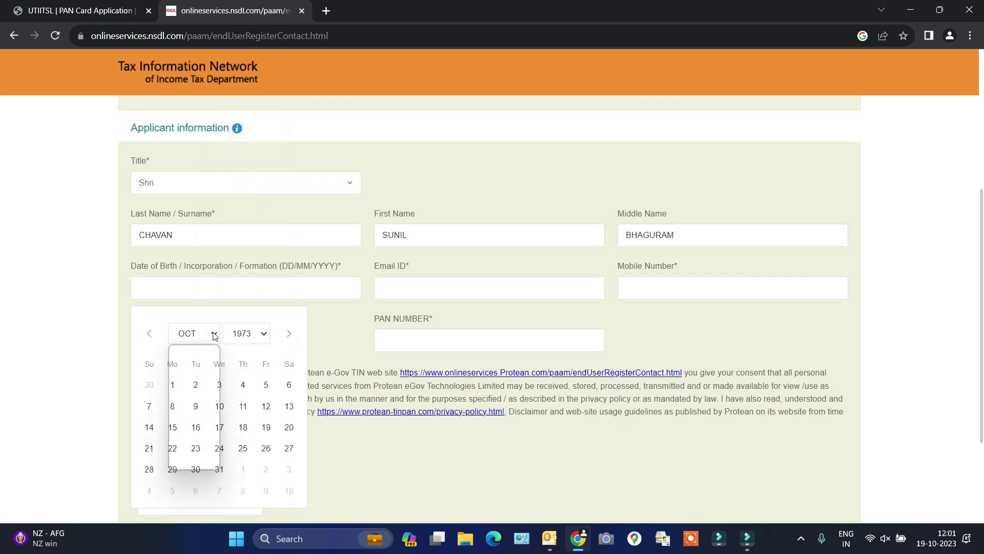
{"action": "left_click", "coordinate": [203, 350]}
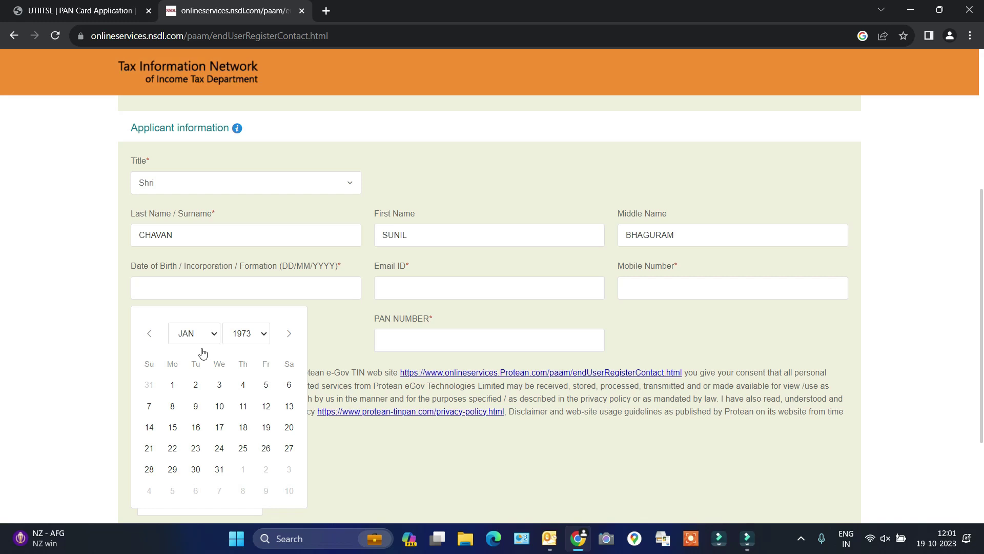
{"action": "left_click", "coordinate": [288, 427]}
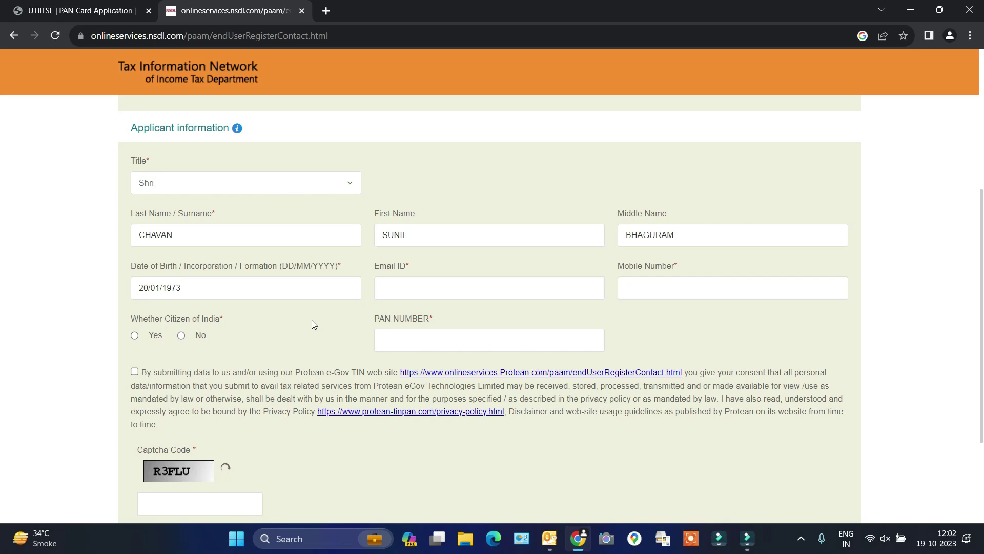
Enter the applicant's e-mail address and mobile number, correcting mistyped digits.
{"action": "left_click", "coordinate": [428, 286]}
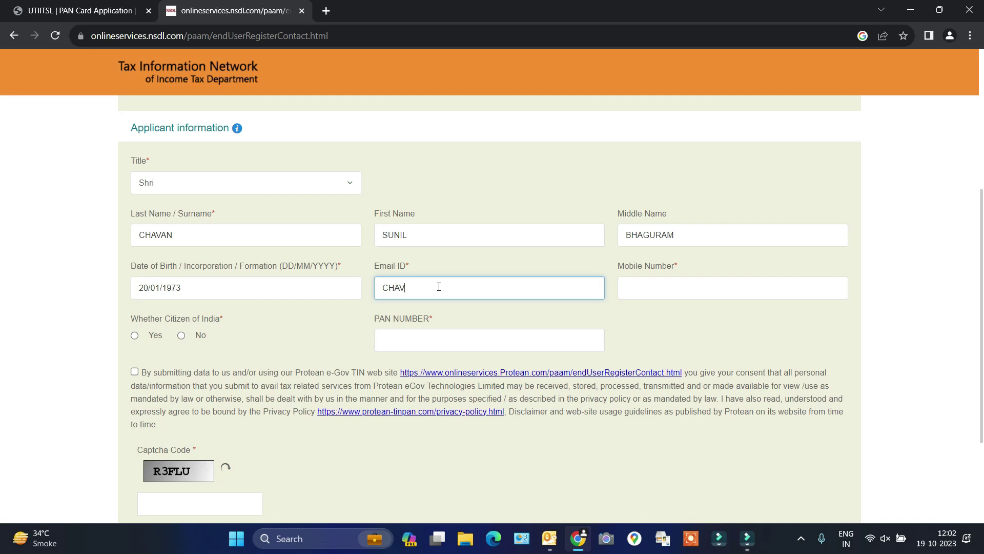
{"action": "key", "text": "Tab"}
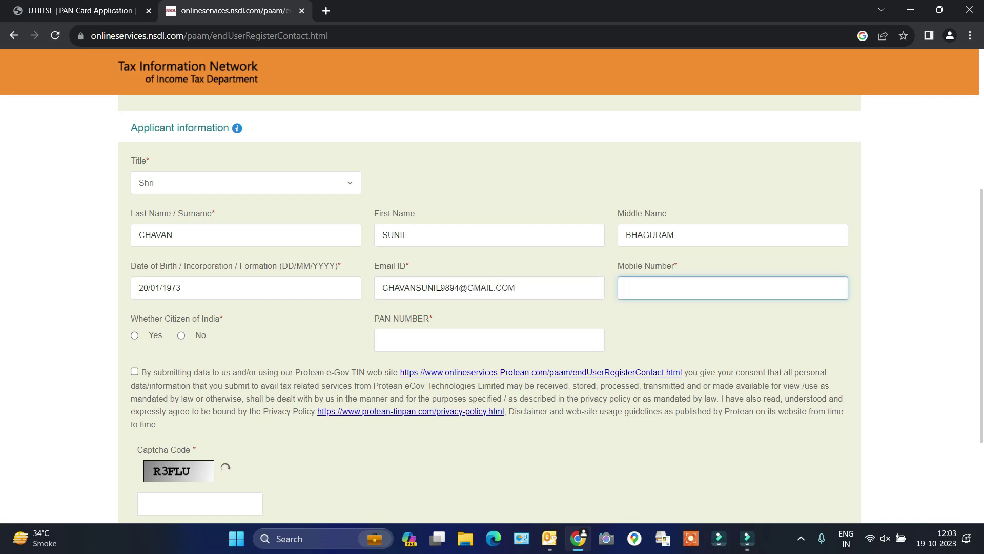
{"action": "type", "text": "9870999"}
{"action": "key", "text": "BackSpace"}
{"action": "key", "text": "BackSpace"}
{"action": "key", "text": "BackSpace"}
{"action": "key", "text": "BackSpace"}
{"action": "key", "text": "BackSpace"}
{"action": "type", "text": "35"}
Enter the existing PAN number and answer Yes to Indian citizenship.
{"action": "left_click", "coordinate": [434, 344]}
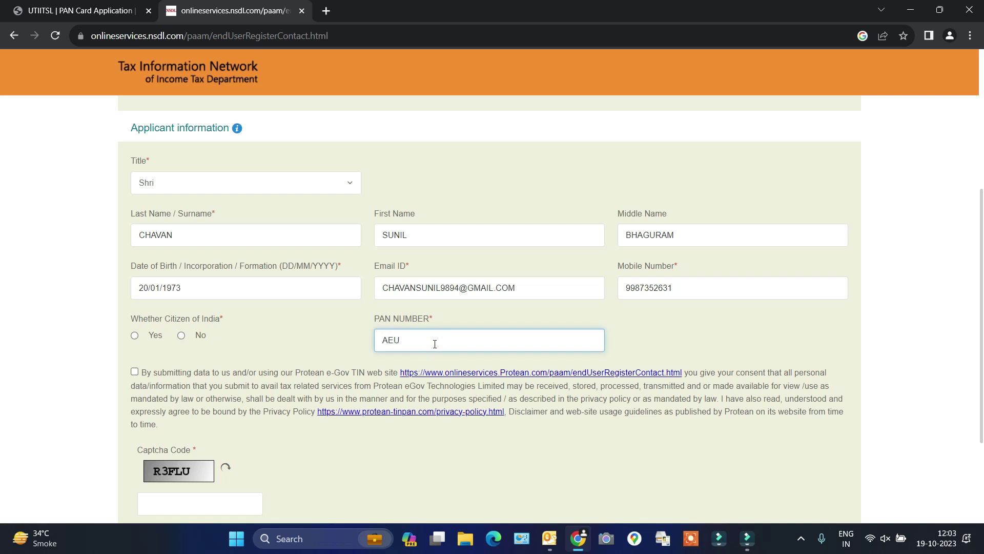
{"action": "left_click_drag", "start_coordinate": [129, 319], "coordinate": [224, 320]}
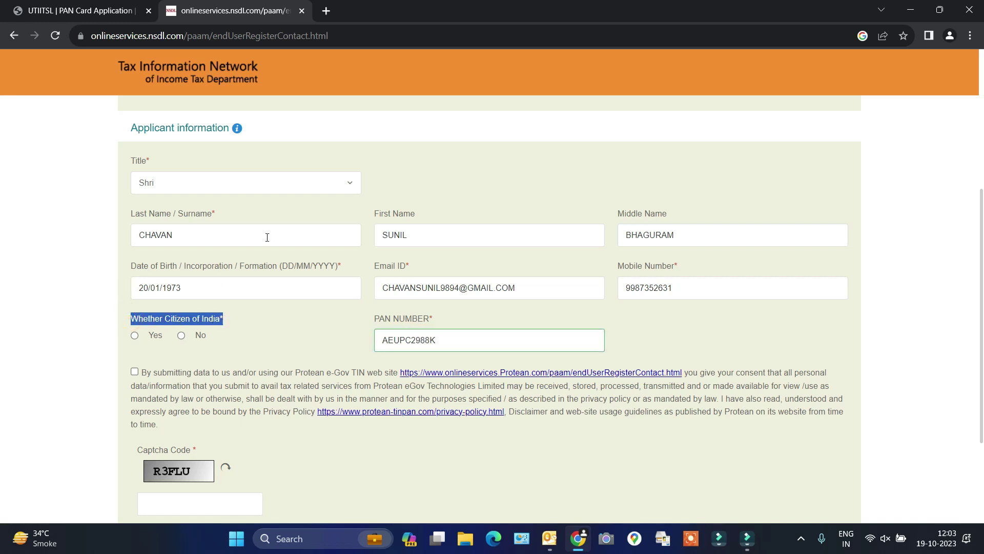
{"action": "left_click", "coordinate": [134, 335]}
Tick the data consent declaration, fill in the captcha code and submit the form.
{"action": "left_click", "coordinate": [134, 371]}
{"action": "scroll", "coordinate": [154, 372], "scroll_direction": "down", "scroll_amount": 3}
{"action": "scroll", "coordinate": [151, 310], "scroll_direction": "up", "scroll_amount": 2}
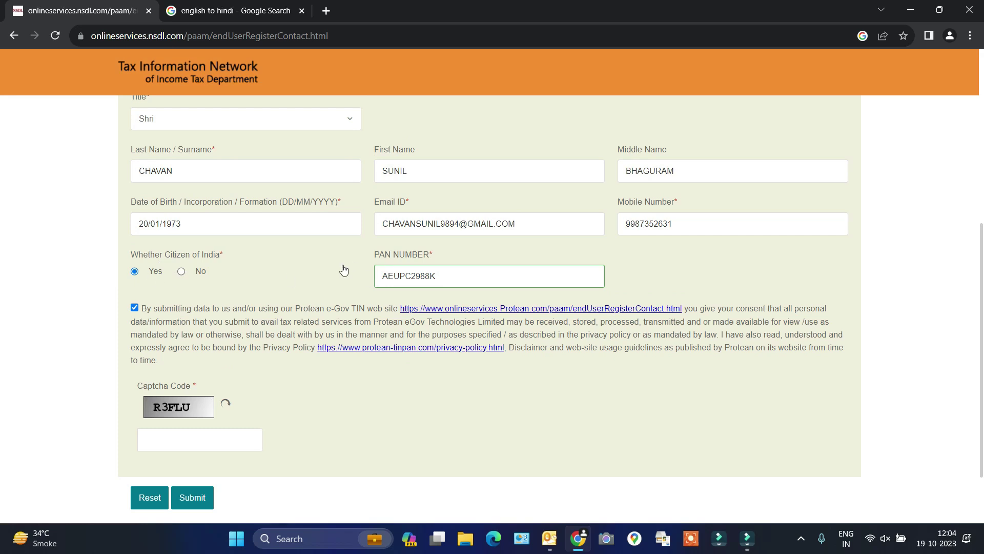
{"action": "scroll", "coordinate": [264, 400], "scroll_direction": "down", "scroll_amount": 1}
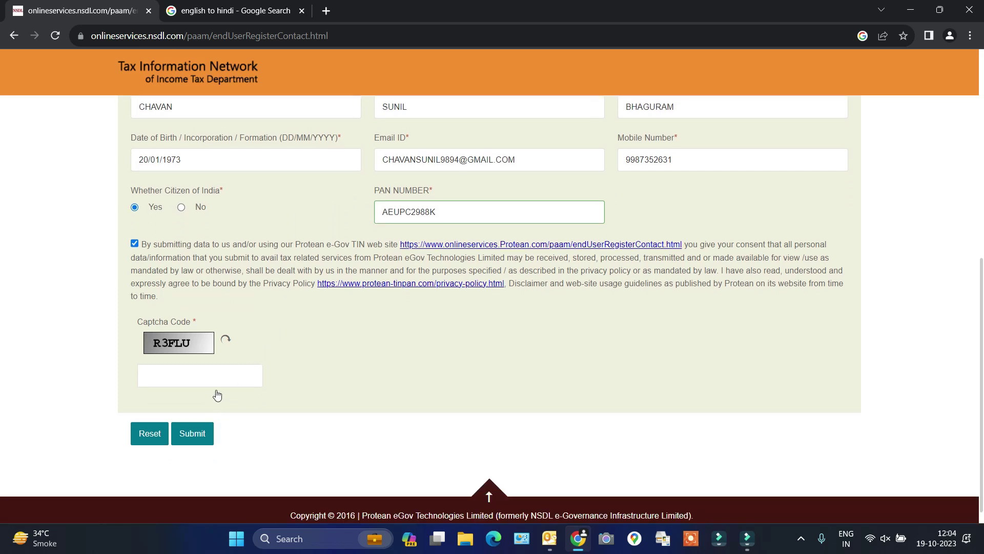
{"action": "left_click", "coordinate": [218, 377]}
{"action": "type", "text": "R3FLU"}
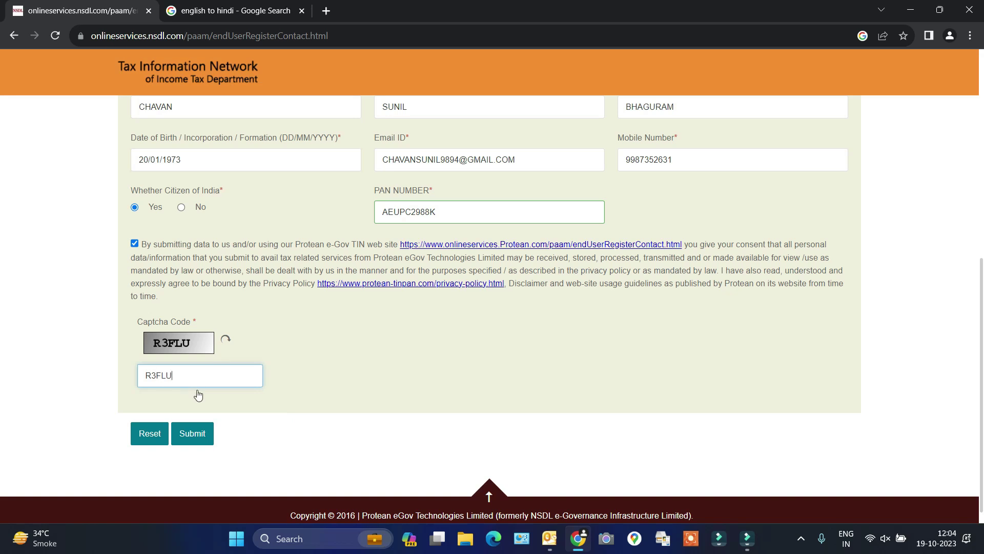
{"action": "scroll", "coordinate": [406, 343], "scroll_direction": "up", "scroll_amount": 2}
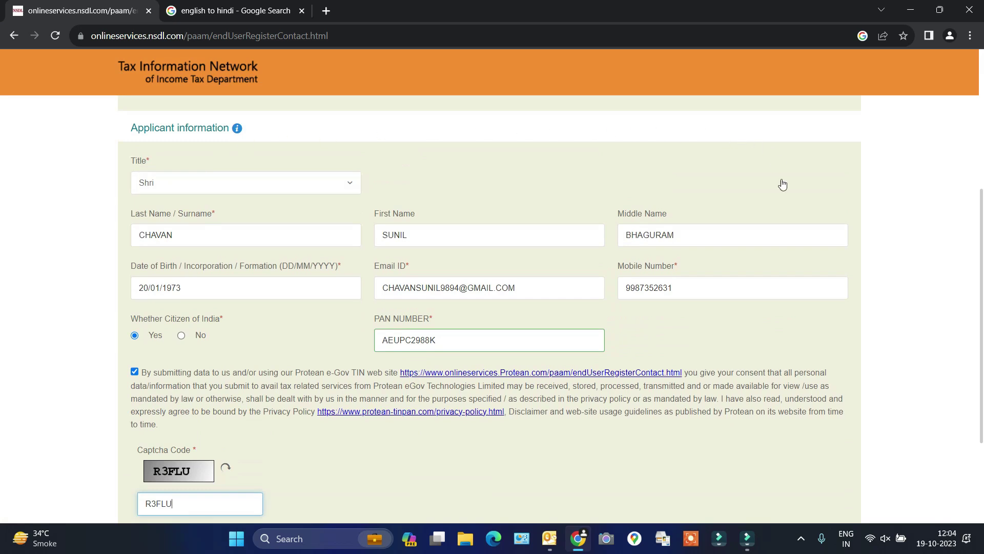
{"action": "scroll", "coordinate": [368, 448], "scroll_direction": "down", "scroll_amount": 1}
{"action": "scroll", "coordinate": [368, 448], "scroll_direction": "down", "scroll_amount": 2}
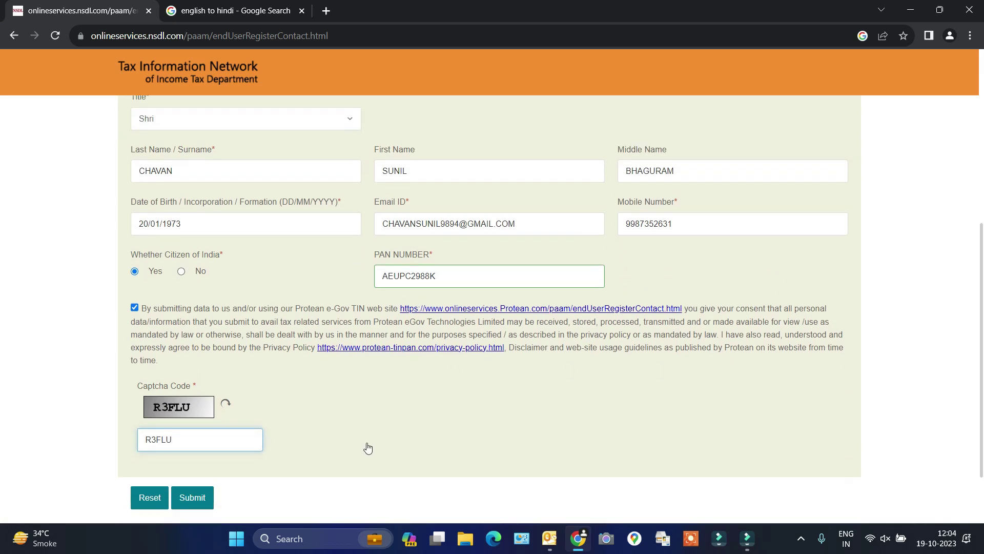
{"action": "left_click", "coordinate": [200, 432]}
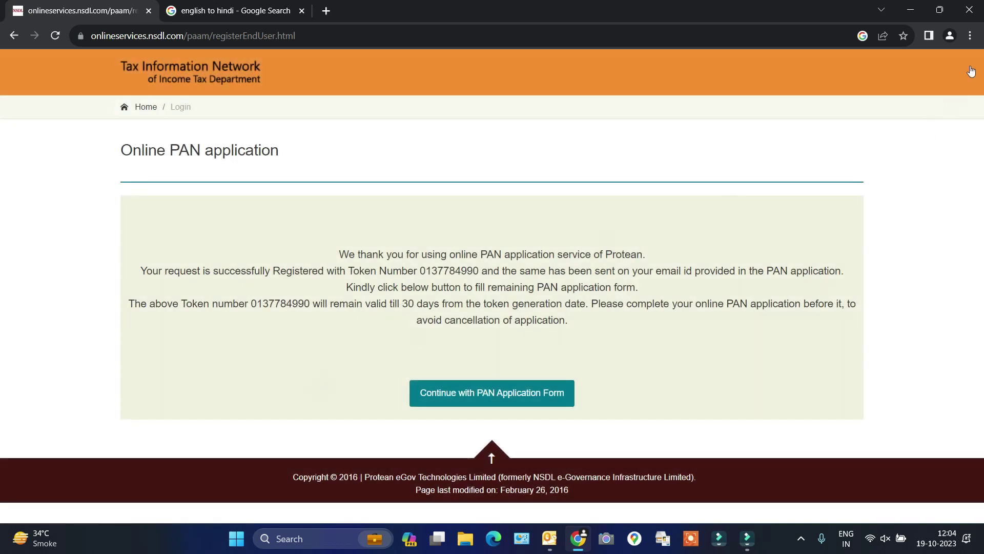
Continue to the full PAN application form and scroll to the PAN field.
{"action": "left_click", "coordinate": [492, 393]}
{"action": "scroll", "coordinate": [174, 297], "scroll_direction": "down", "scroll_amount": 1}
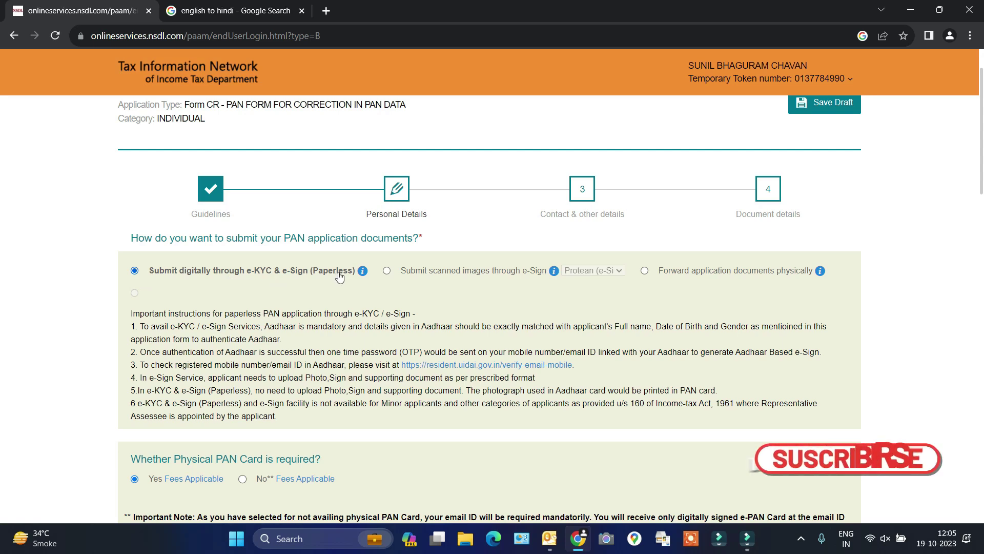
{"action": "scroll", "coordinate": [307, 277], "scroll_direction": "down", "scroll_amount": 1}
{"action": "scroll", "coordinate": [307, 276], "scroll_direction": "down", "scroll_amount": 2}
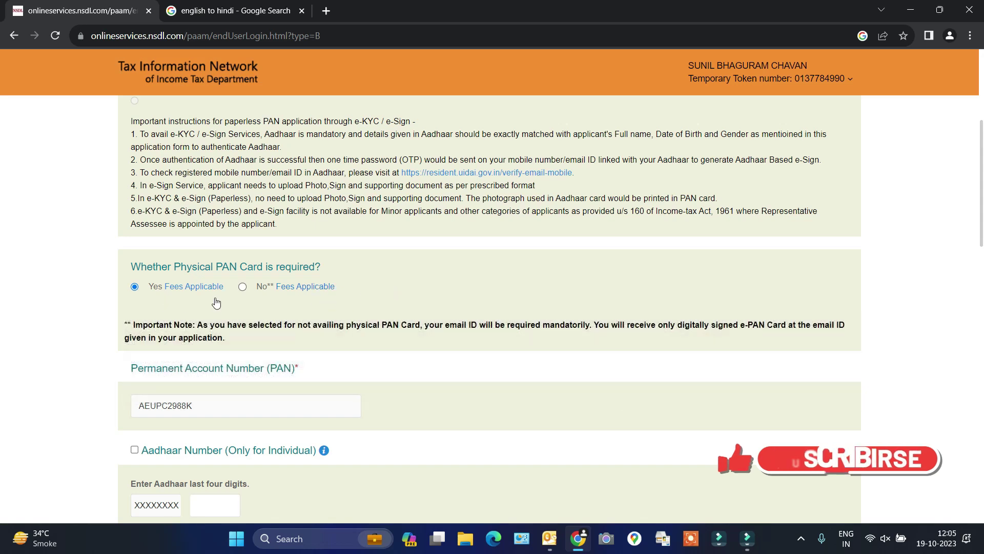
{"action": "scroll", "coordinate": [413, 287], "scroll_direction": "down", "scroll_amount": 2}
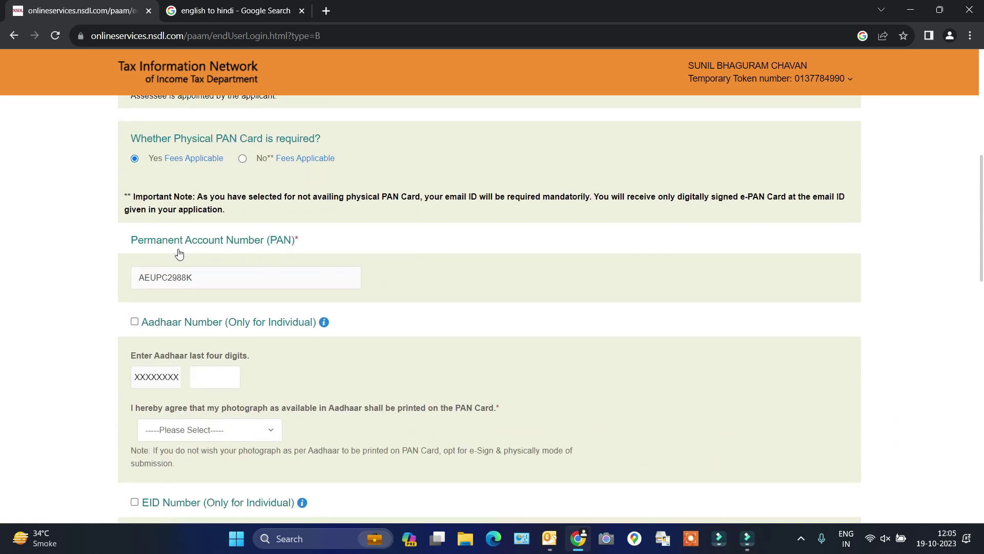
{"action": "left_click", "coordinate": [211, 277]}
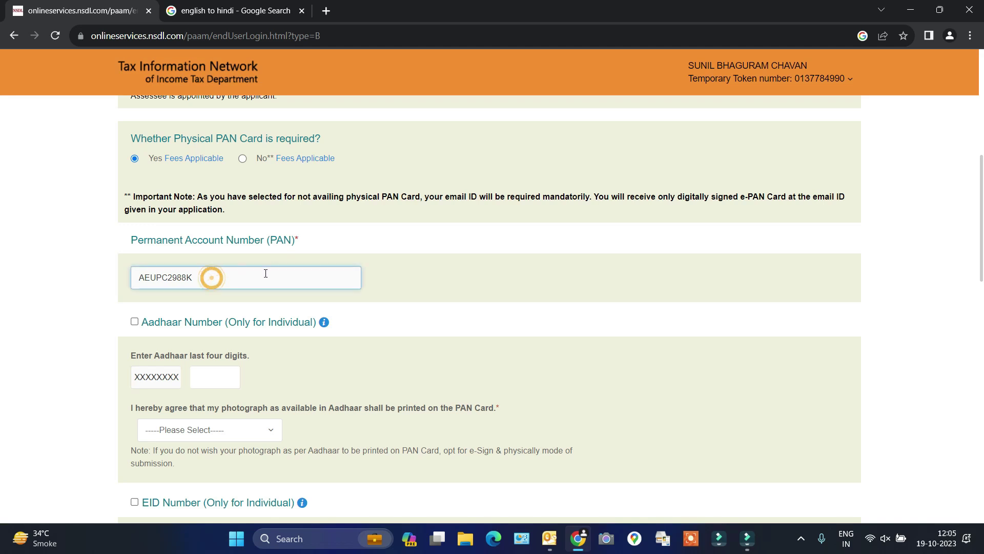
{"action": "scroll", "coordinate": [205, 255], "scroll_direction": "down", "scroll_amount": 2}
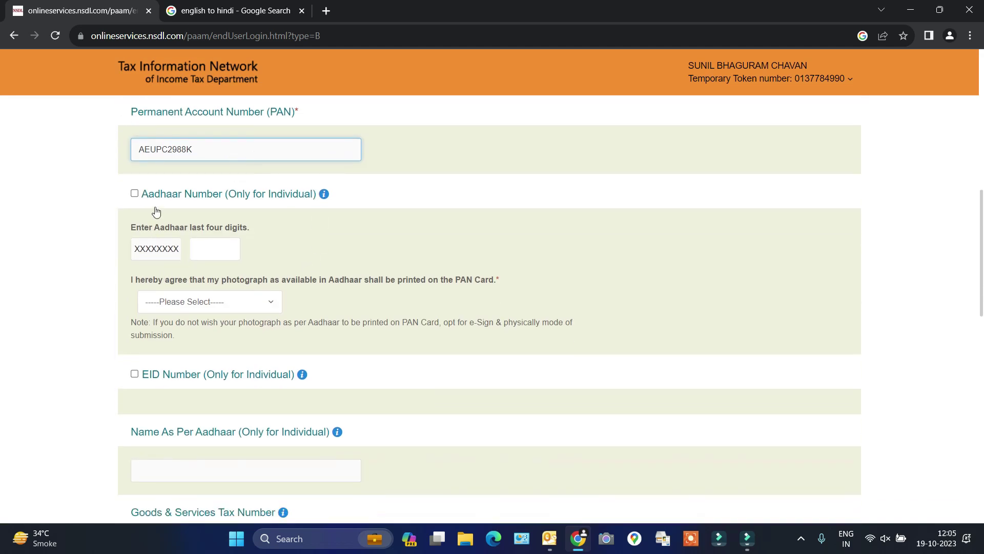
Enter the Aadhaar last four digits and set Aadhaar photograph printing to Yes.
{"action": "left_click", "coordinate": [213, 250]}
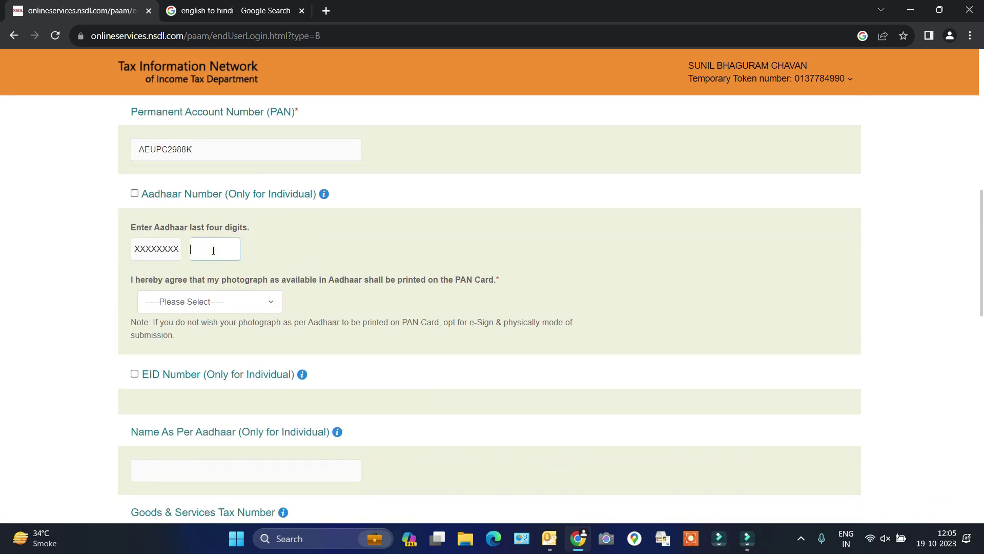
{"action": "left_click", "coordinate": [262, 246]}
{"action": "left_click", "coordinate": [258, 301]}
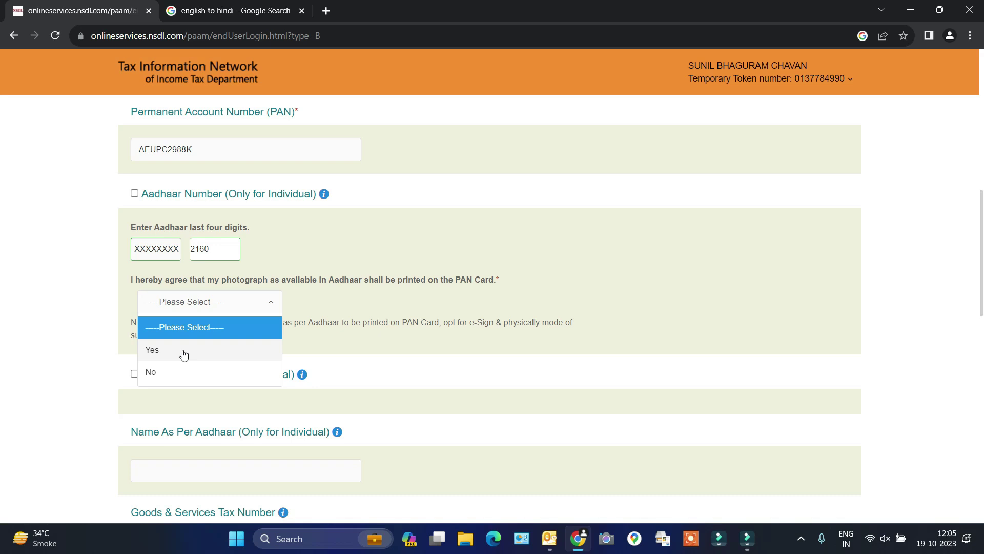
{"action": "left_click", "coordinate": [183, 353]}
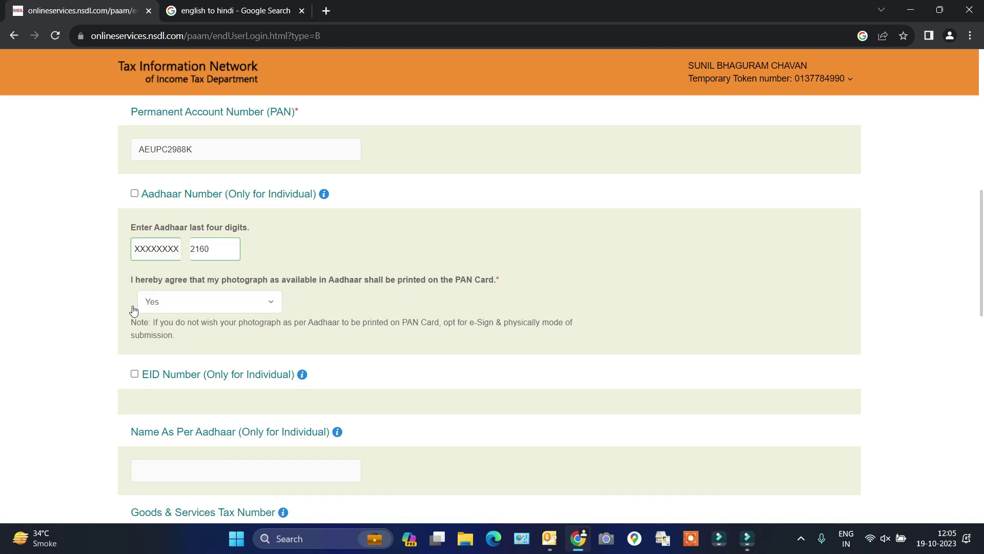
{"action": "scroll", "coordinate": [152, 330], "scroll_direction": "down", "scroll_amount": 4}
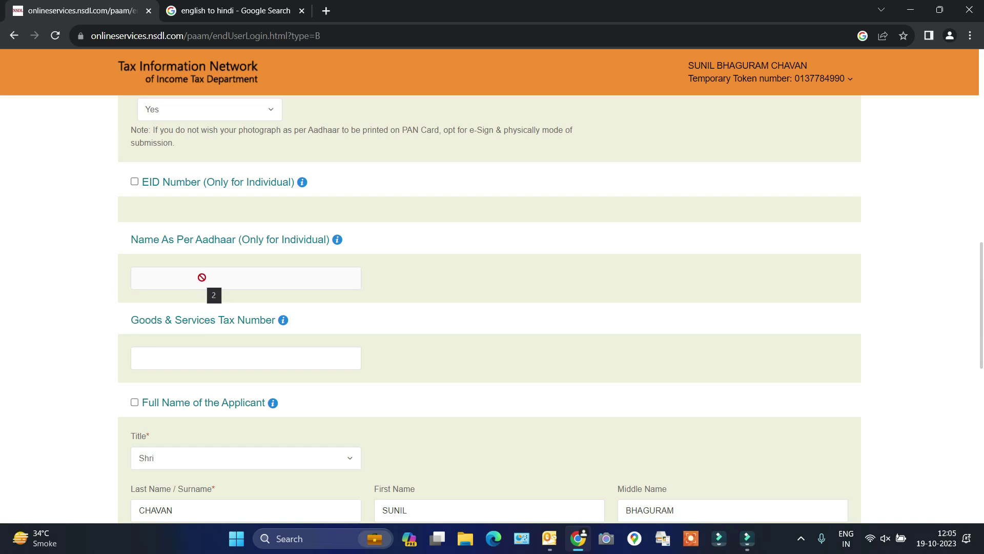
Select Male as gender and tick the Gender and Date of Birth correction boxes.
{"action": "scroll", "coordinate": [251, 225], "scroll_direction": "down", "scroll_amount": 3}
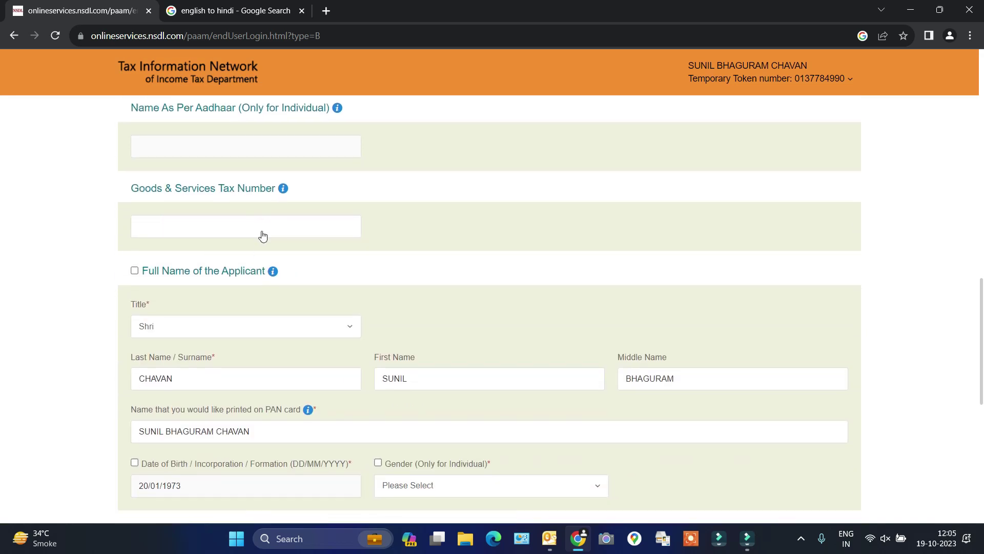
{"action": "scroll", "coordinate": [262, 230], "scroll_direction": "down", "scroll_amount": 3}
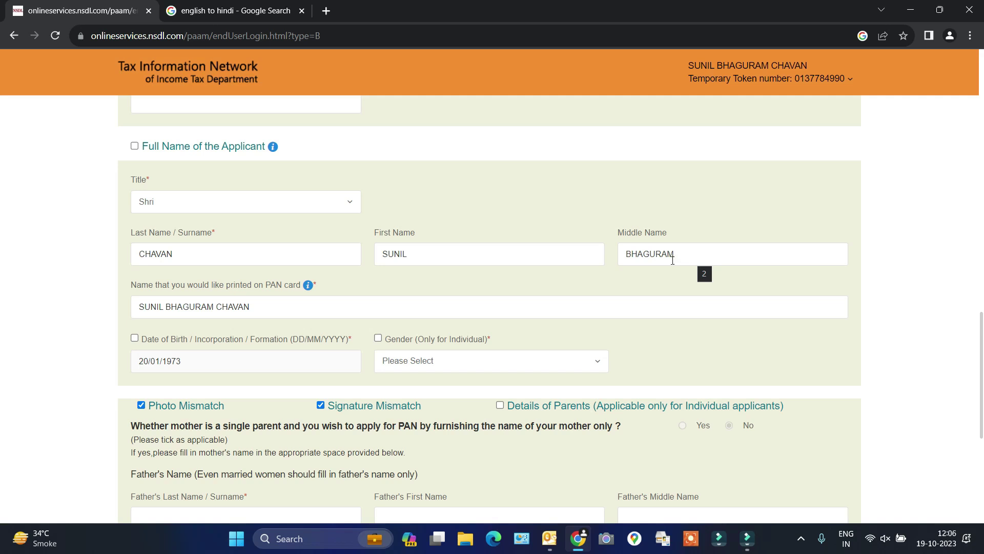
{"action": "scroll", "coordinate": [217, 293], "scroll_direction": "down", "scroll_amount": 1}
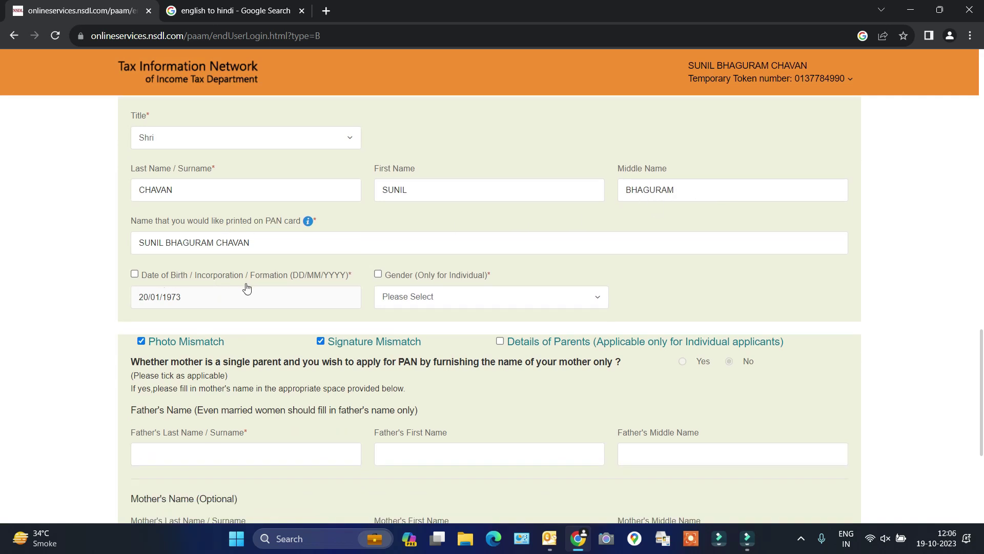
{"action": "scroll", "coordinate": [246, 288], "scroll_direction": "down", "scroll_amount": 1}
{"action": "left_click", "coordinate": [408, 231]}
{"action": "left_click", "coordinate": [404, 278]}
{"action": "left_click", "coordinate": [681, 218]}
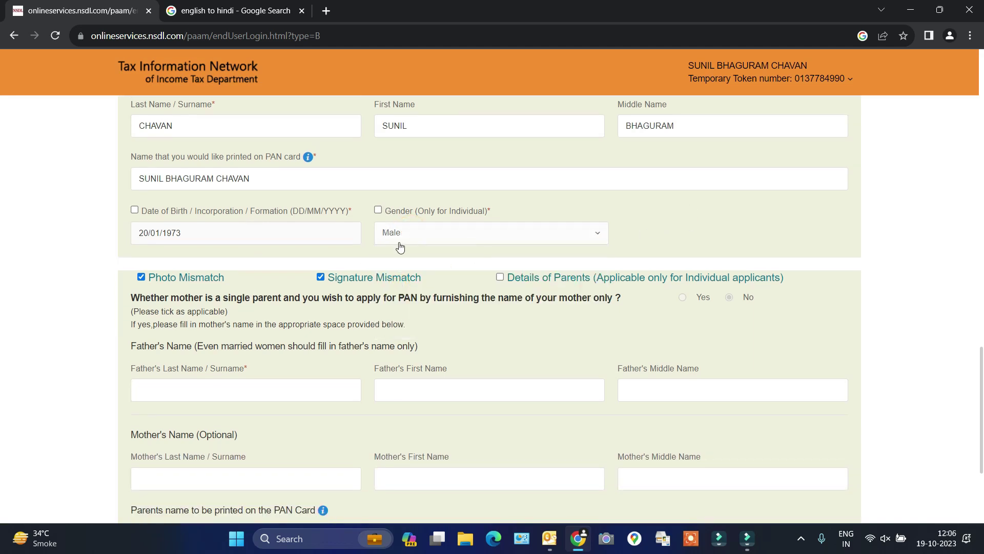
{"action": "left_click", "coordinate": [378, 210]}
{"action": "left_click", "coordinate": [135, 210]}
{"action": "left_click", "coordinate": [738, 217]}
{"action": "scroll", "coordinate": [240, 263], "scroll_direction": "down", "scroll_amount": 1}
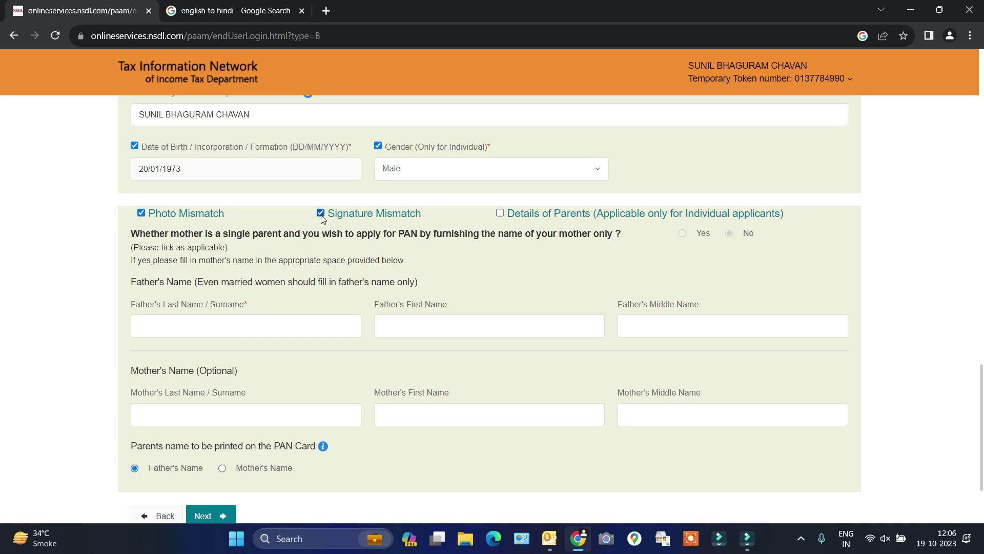
Enter the father's last name.
{"action": "scroll", "coordinate": [494, 232], "scroll_direction": "down", "scroll_amount": 2}
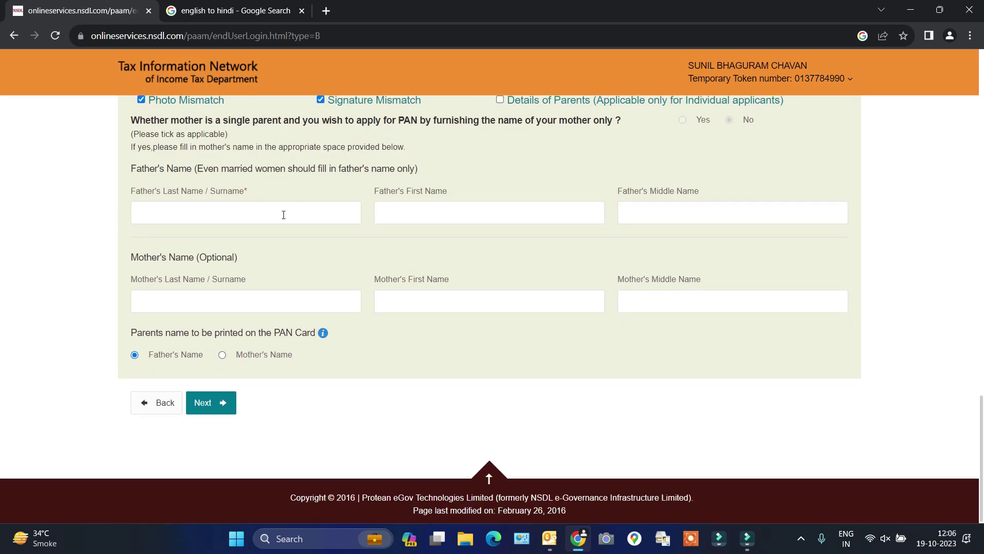
{"action": "left_click", "coordinate": [283, 213]}
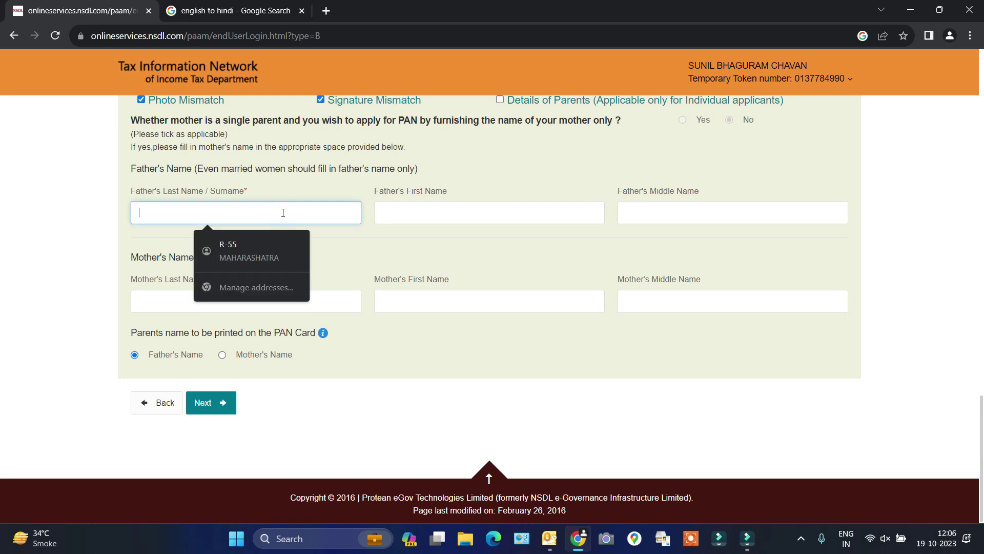
{"action": "type", "text": "CHAVAN"}
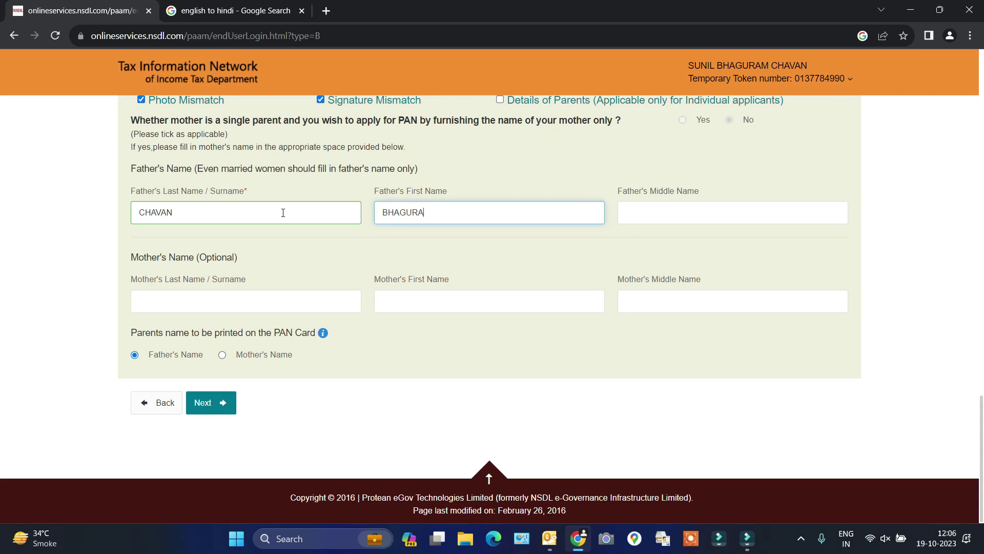
{"action": "key", "text": "Tab"}
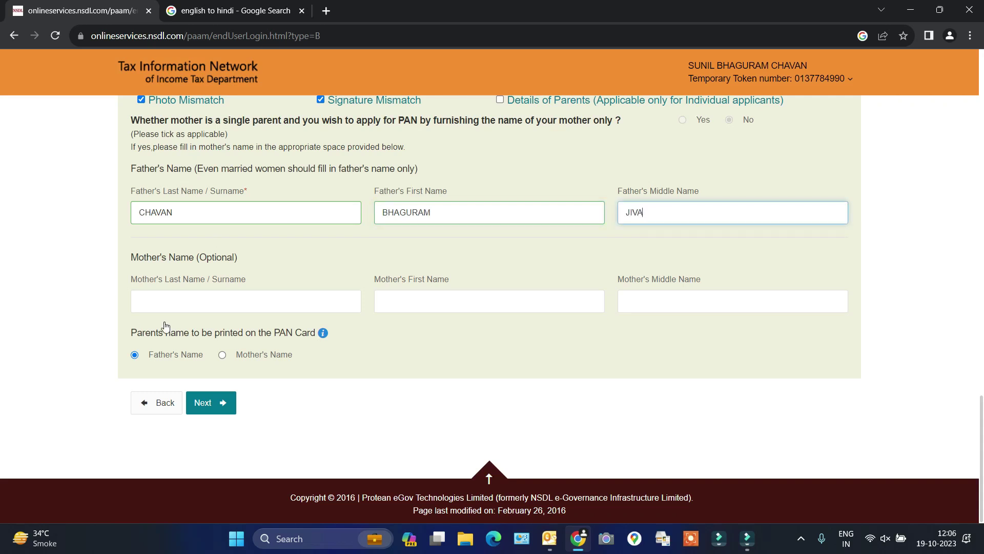
Enter the mother's last and middle names and proceed to Contact & other details.
{"action": "left_click", "coordinate": [223, 301]}
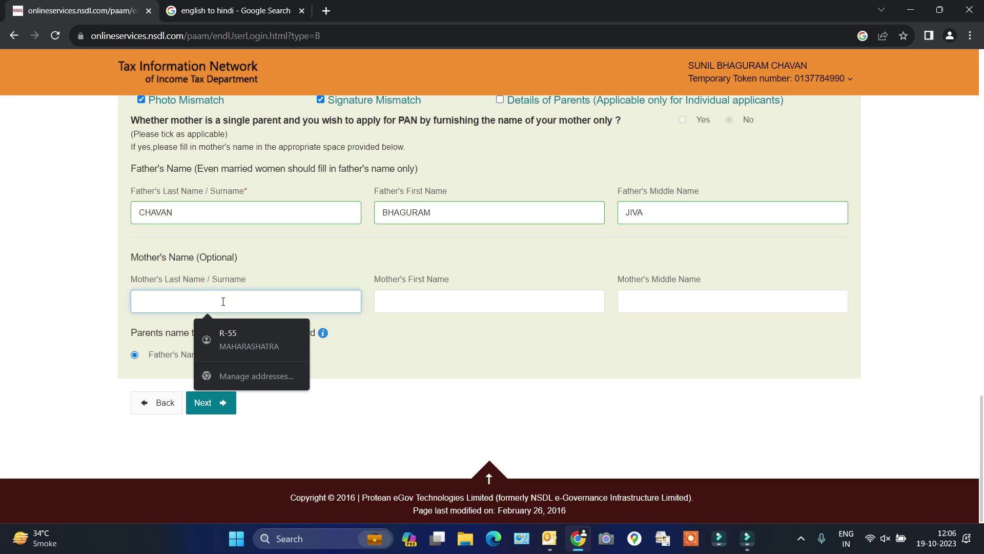
{"action": "type", "text": "CHAVAN"}
{"action": "key", "text": "Tab"}
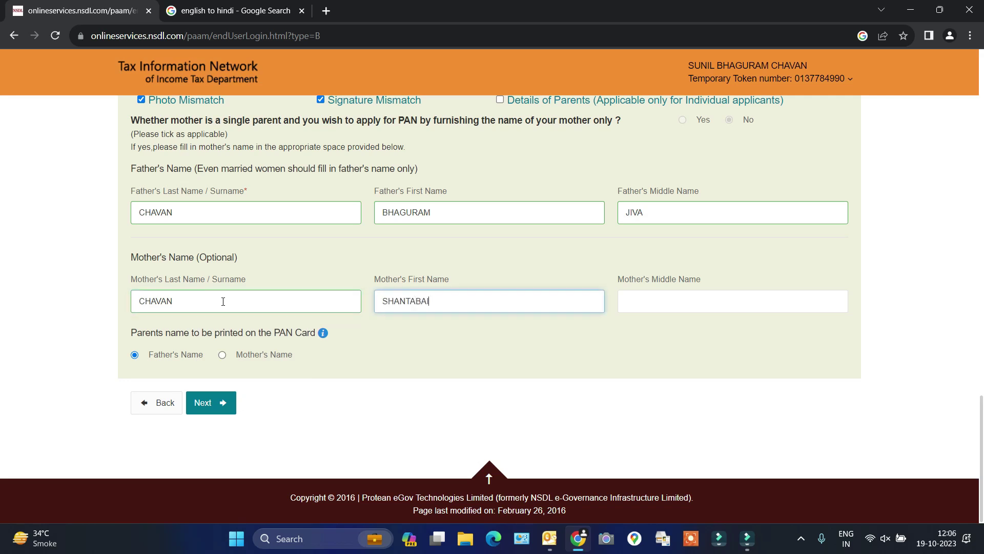
{"action": "left_click", "coordinate": [657, 301]}
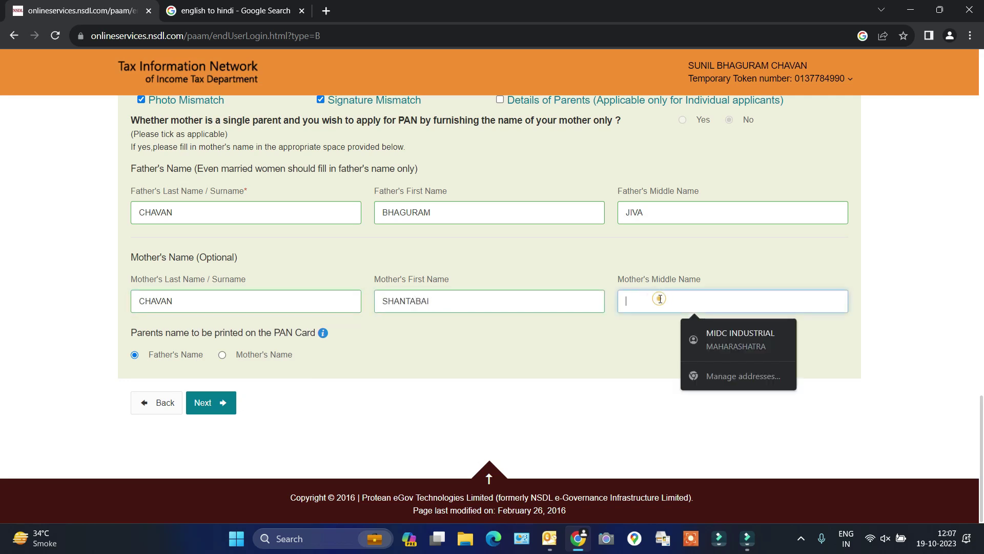
{"action": "type", "text": "BHAGURAM"}
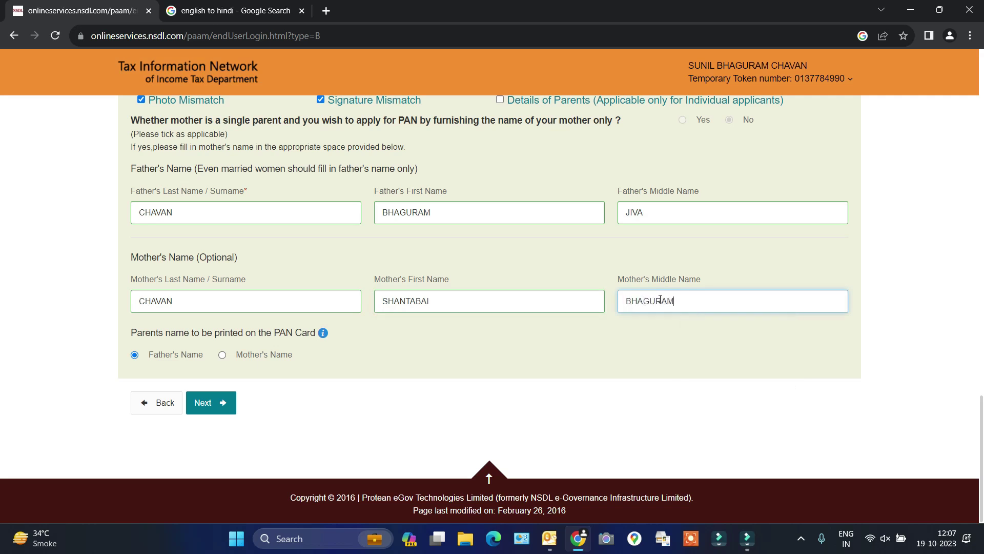
{"action": "left_click", "coordinate": [539, 365]}
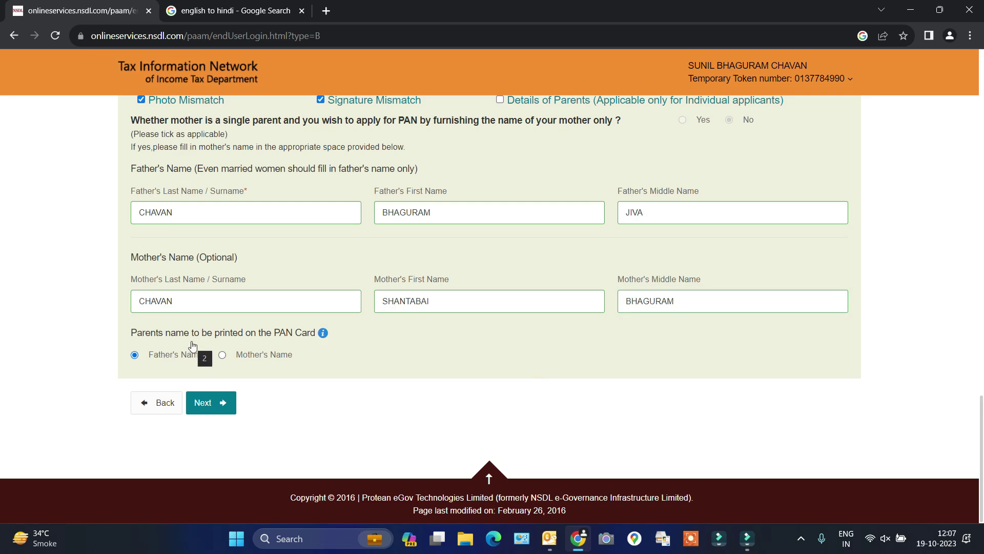
{"action": "left_click", "coordinate": [209, 402]}
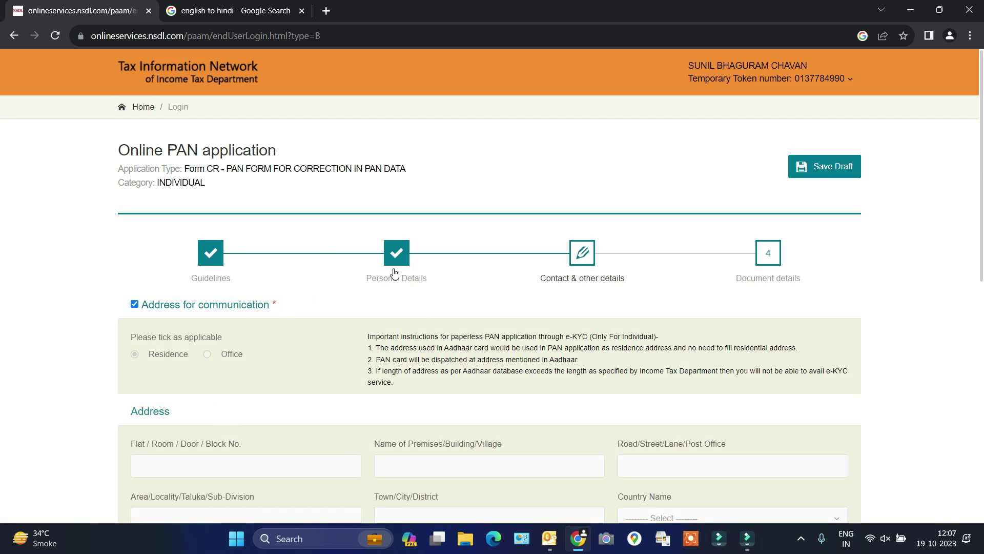
Save the application as a draft and set the country code to INDIA (91).
{"action": "left_click", "coordinate": [828, 173]}
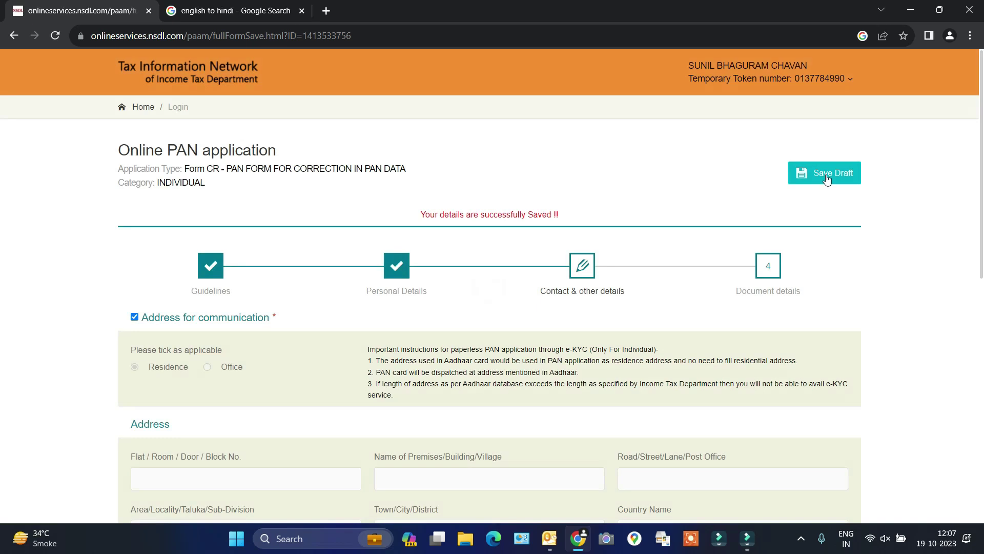
{"action": "scroll", "coordinate": [431, 225], "scroll_direction": "down", "scroll_amount": 3}
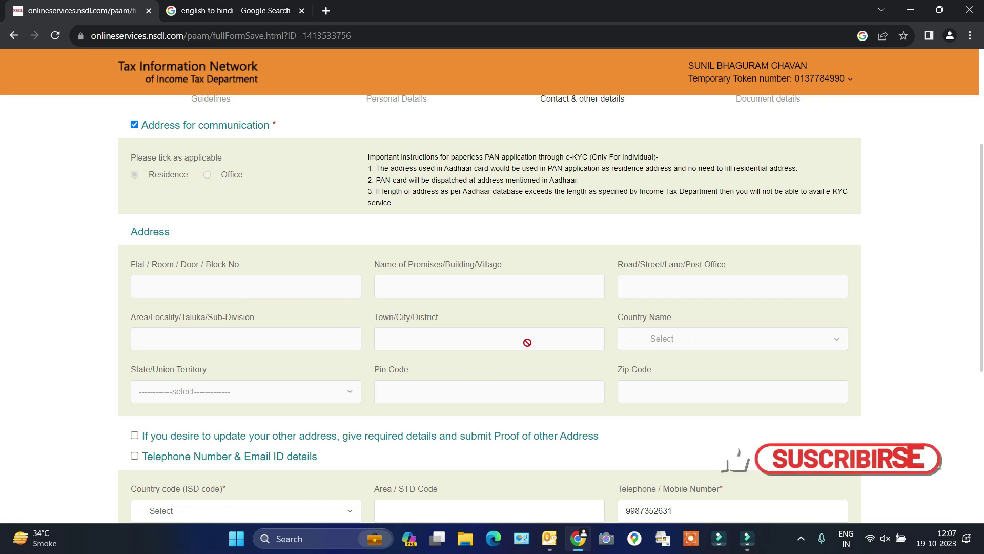
{"action": "scroll", "coordinate": [655, 308], "scroll_direction": "down", "scroll_amount": 5}
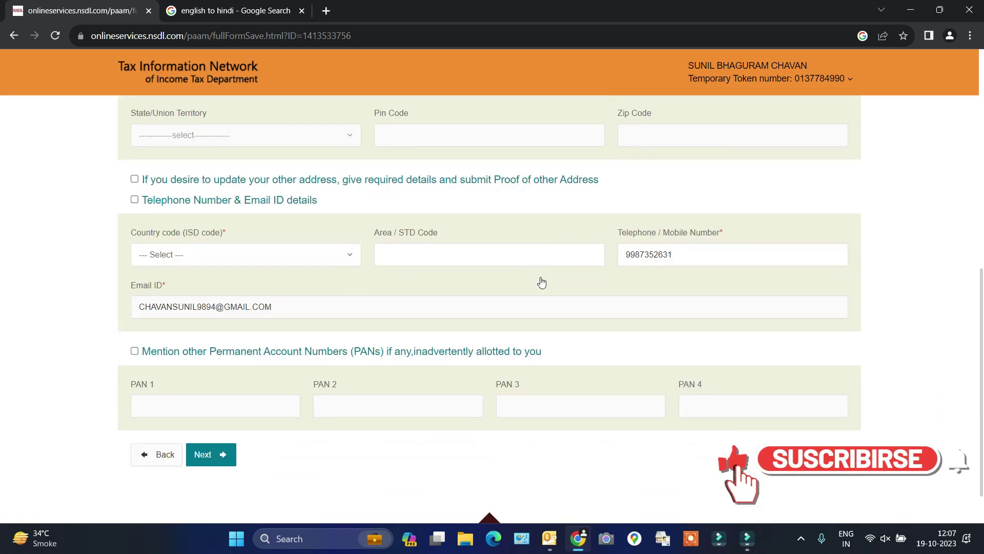
{"action": "left_click", "coordinate": [331, 255]}
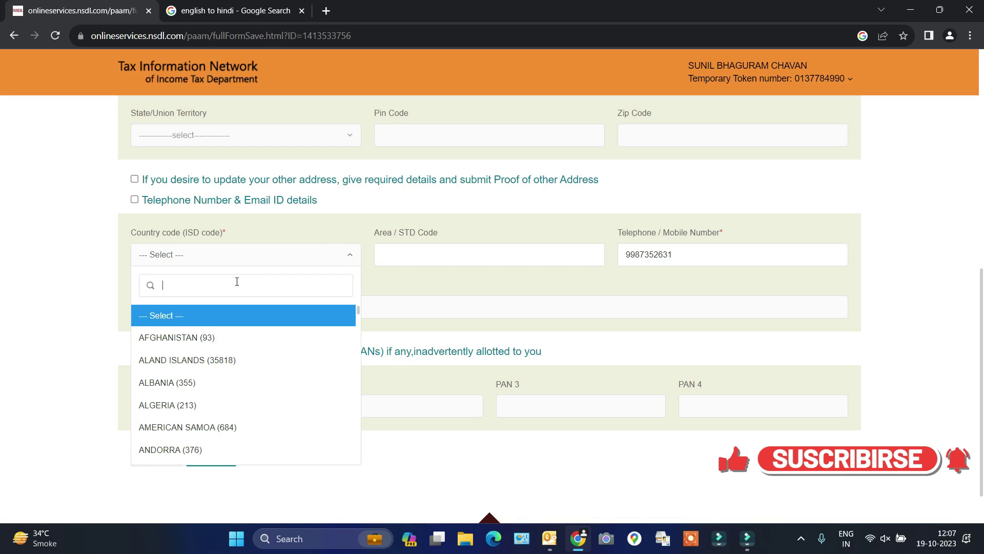
{"action": "type", "text": "IND"}
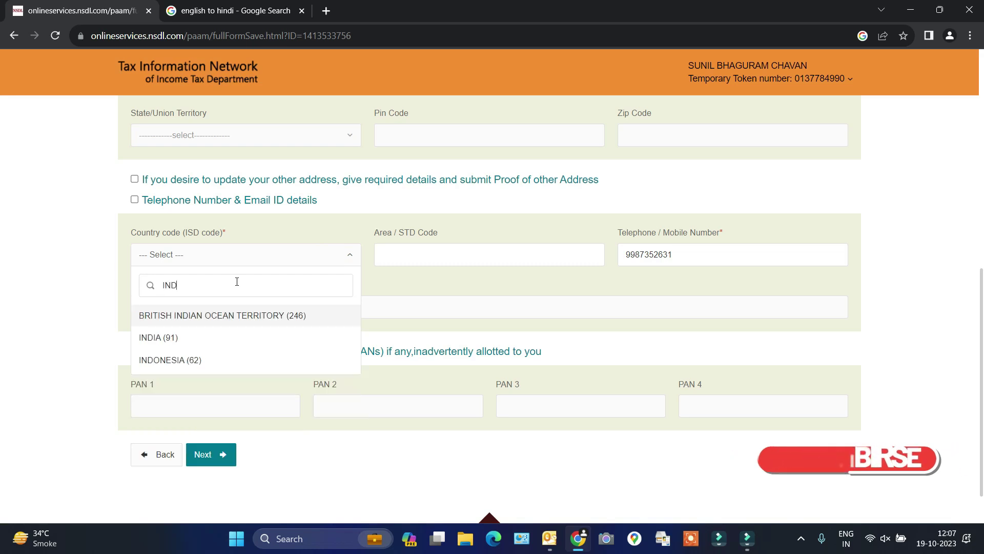
{"action": "left_click", "coordinate": [178, 338]}
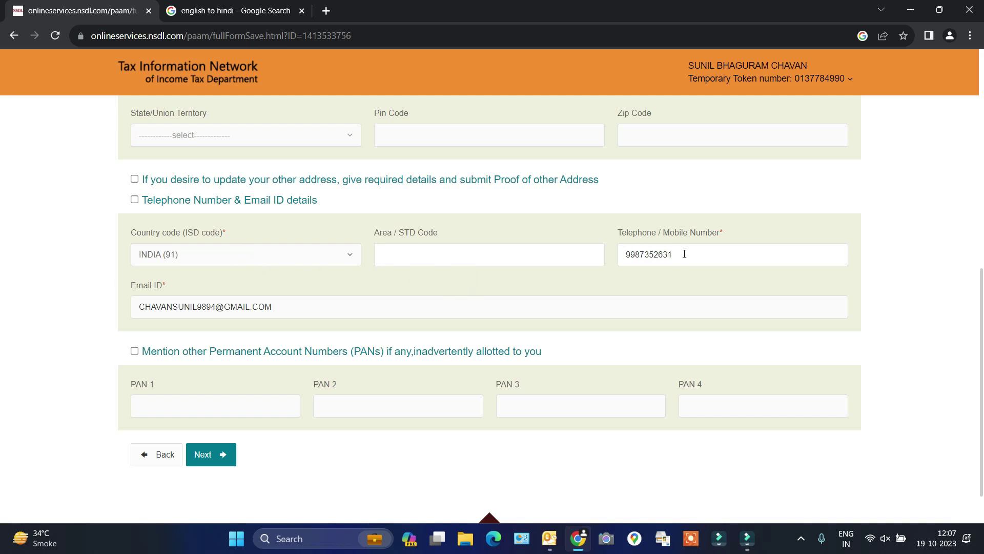
Review the contact details and advance to the Document details step.
{"action": "scroll", "coordinate": [512, 282], "scroll_direction": "down", "scroll_amount": 1}
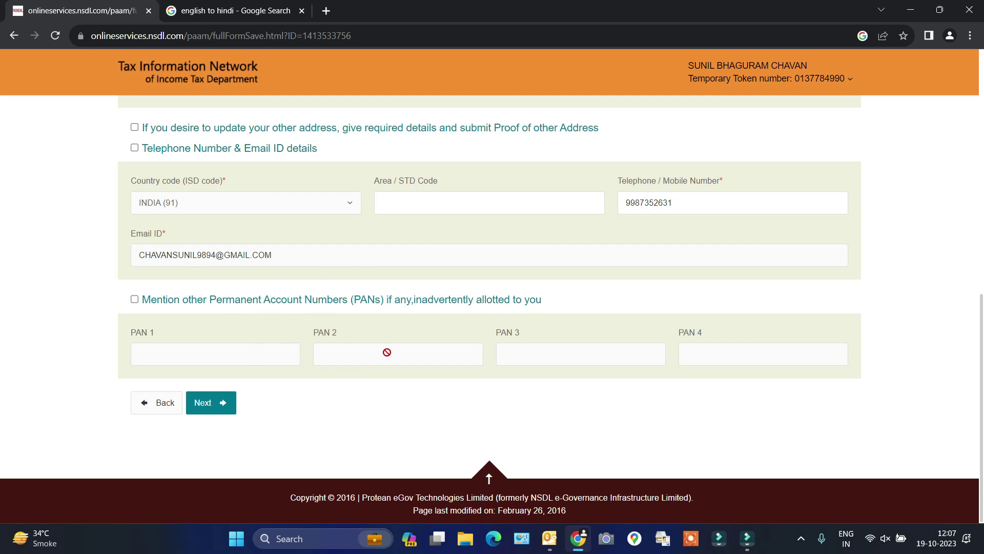
{"action": "scroll", "coordinate": [399, 291], "scroll_direction": "up", "scroll_amount": 1}
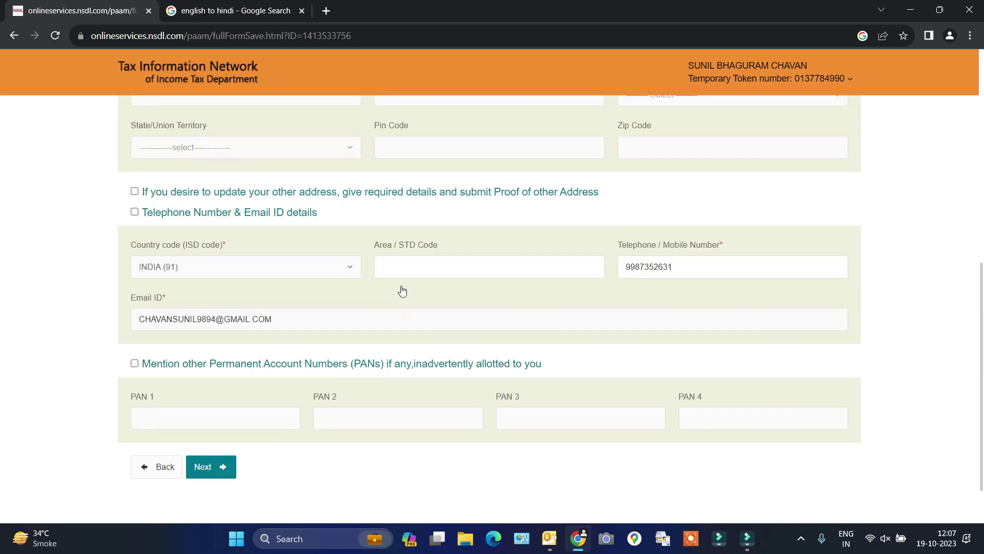
{"action": "scroll", "coordinate": [402, 291], "scroll_direction": "down", "scroll_amount": 1}
{"action": "scroll", "coordinate": [439, 296], "scroll_direction": "up", "scroll_amount": 5}
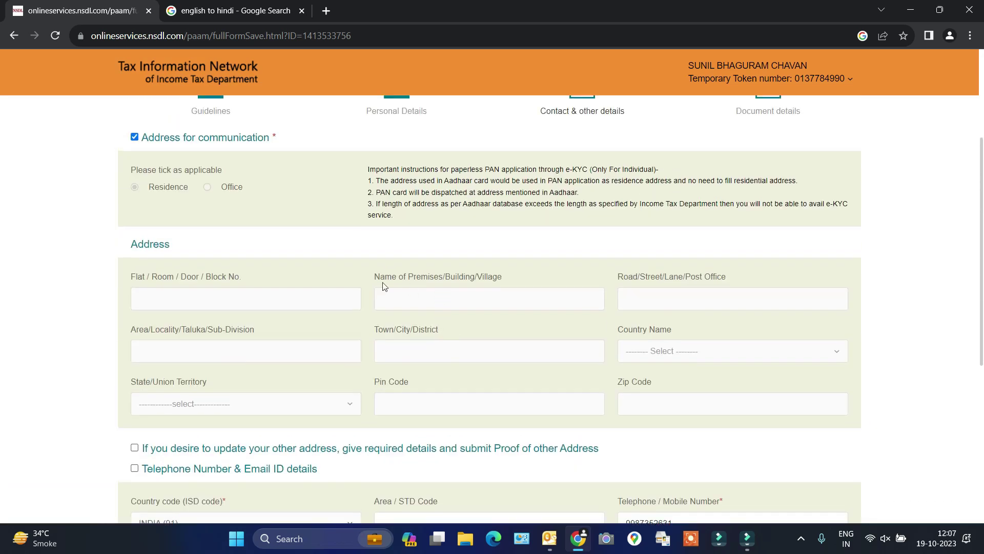
{"action": "scroll", "coordinate": [359, 284], "scroll_direction": "up", "scroll_amount": 2}
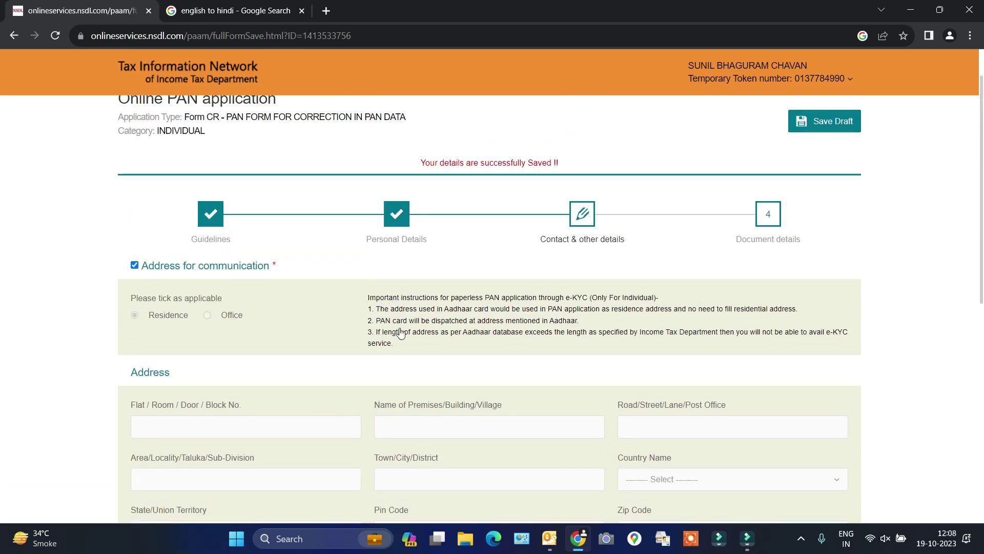
{"action": "scroll", "coordinate": [401, 330], "scroll_direction": "down", "scroll_amount": 2}
{"action": "scroll", "coordinate": [401, 330], "scroll_direction": "down", "scroll_amount": 5}
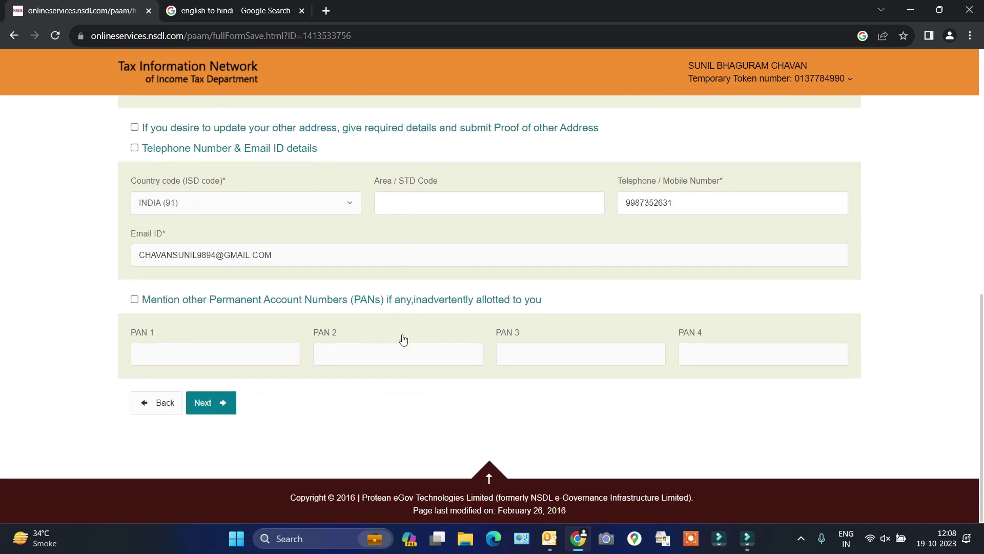
{"action": "left_click", "coordinate": [229, 404]}
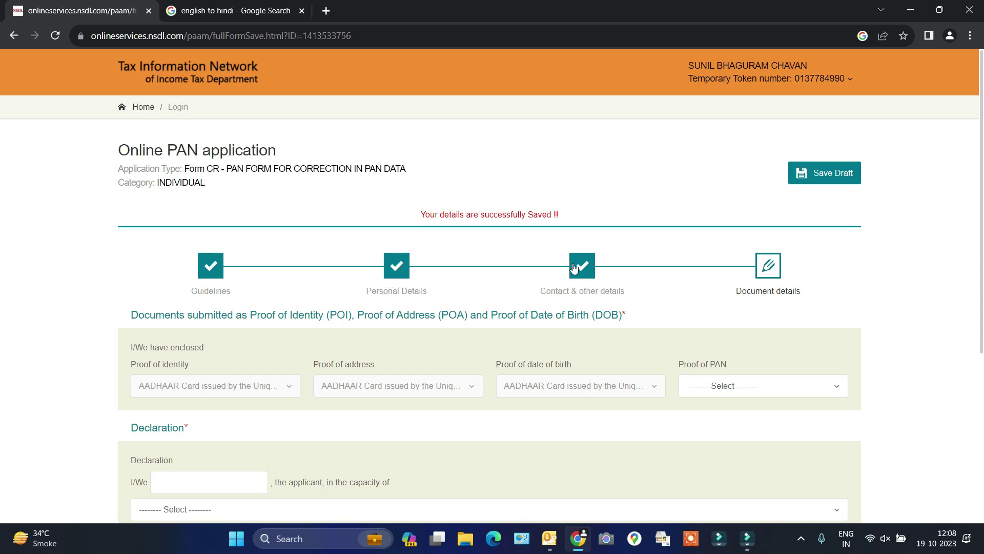
{"action": "left_click", "coordinate": [832, 173]}
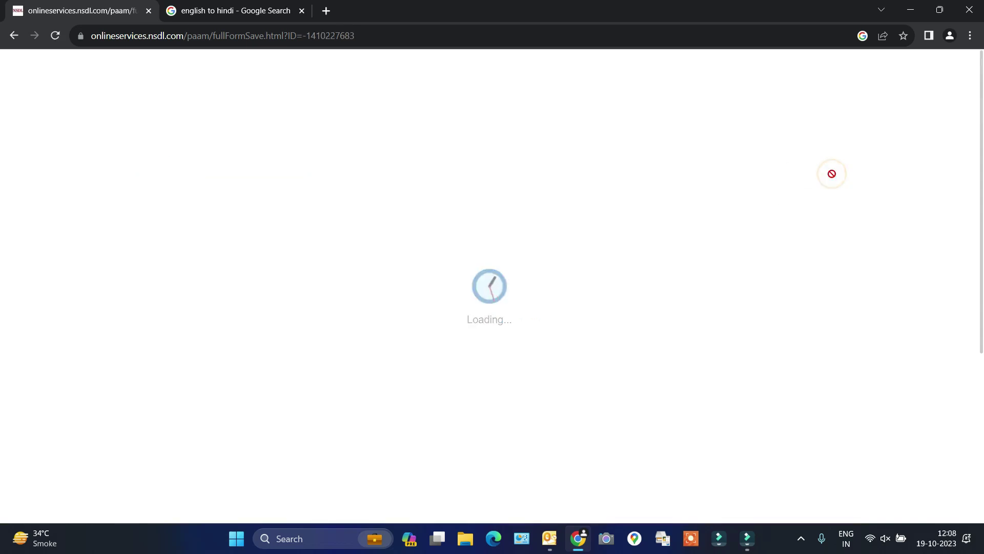
{"action": "scroll", "coordinate": [626, 219], "scroll_direction": "down", "scroll_amount": 1}
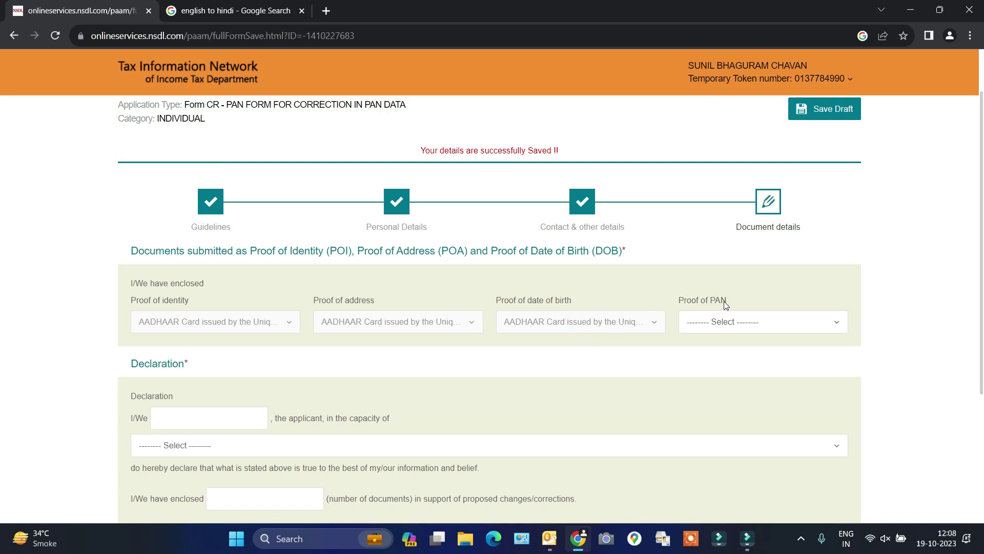
{"action": "left_click", "coordinate": [733, 324]}
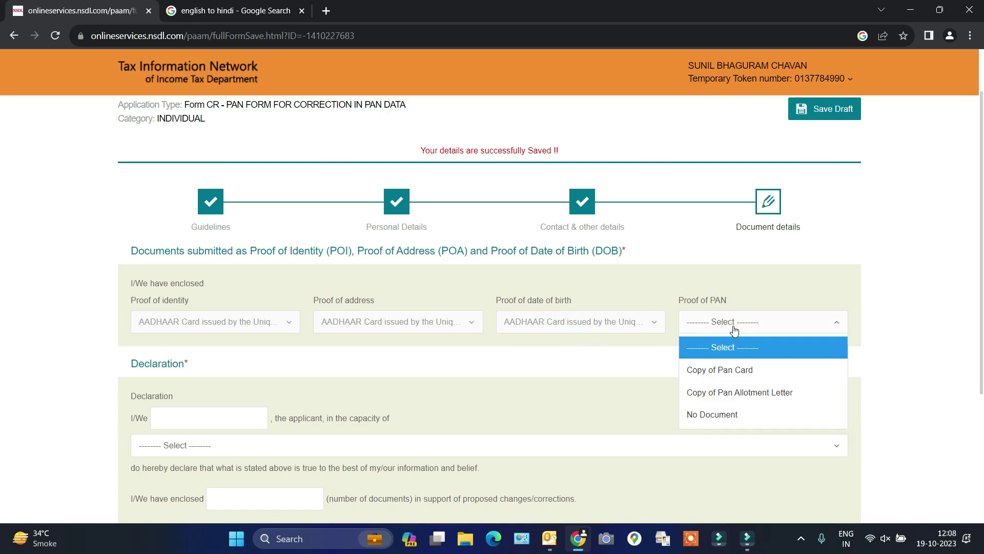
{"action": "left_click", "coordinate": [756, 278]}
{"action": "scroll", "coordinate": [755, 275], "scroll_direction": "down", "scroll_amount": 3}
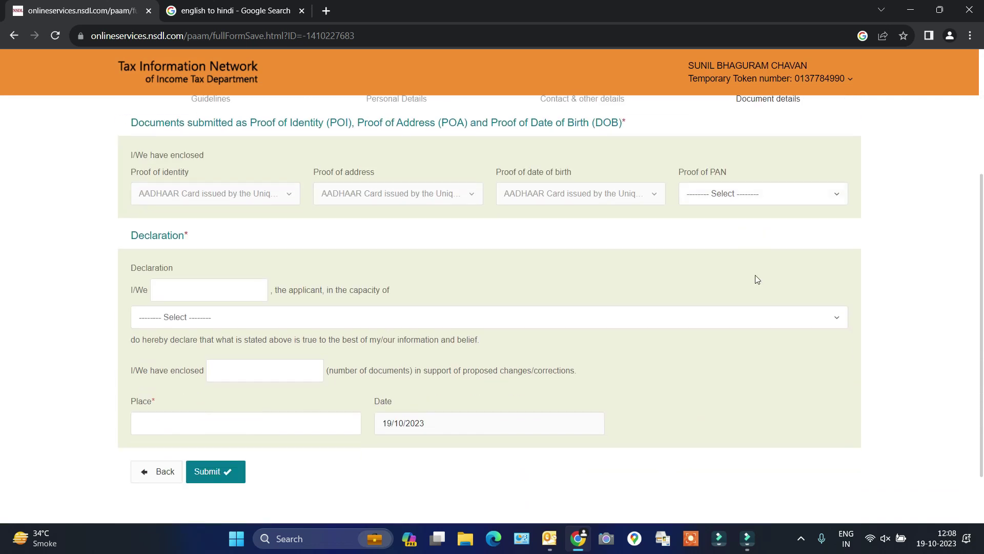
{"action": "left_click", "coordinate": [761, 195]}
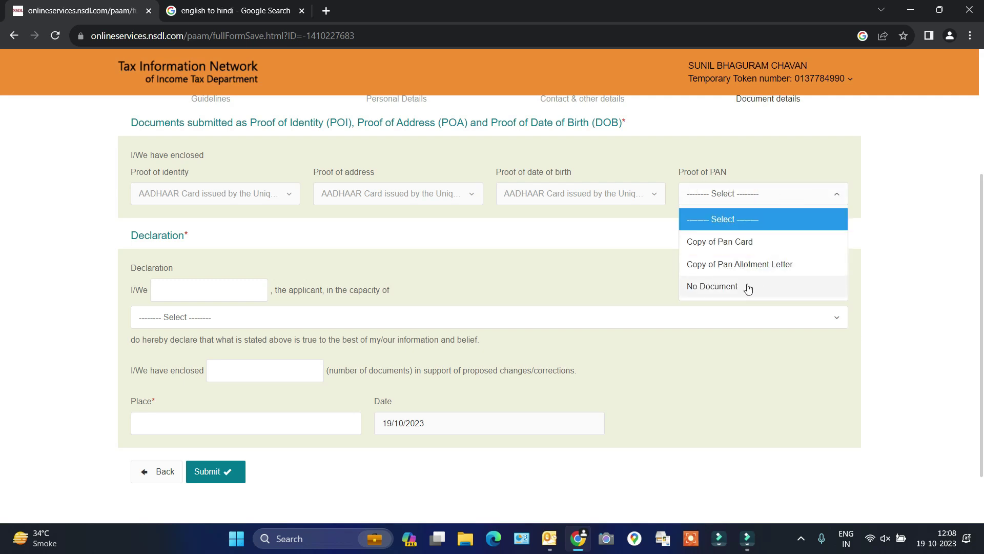
{"action": "left_click", "coordinate": [748, 288]}
{"action": "left_click", "coordinate": [743, 197]}
{"action": "left_click", "coordinate": [734, 228]}
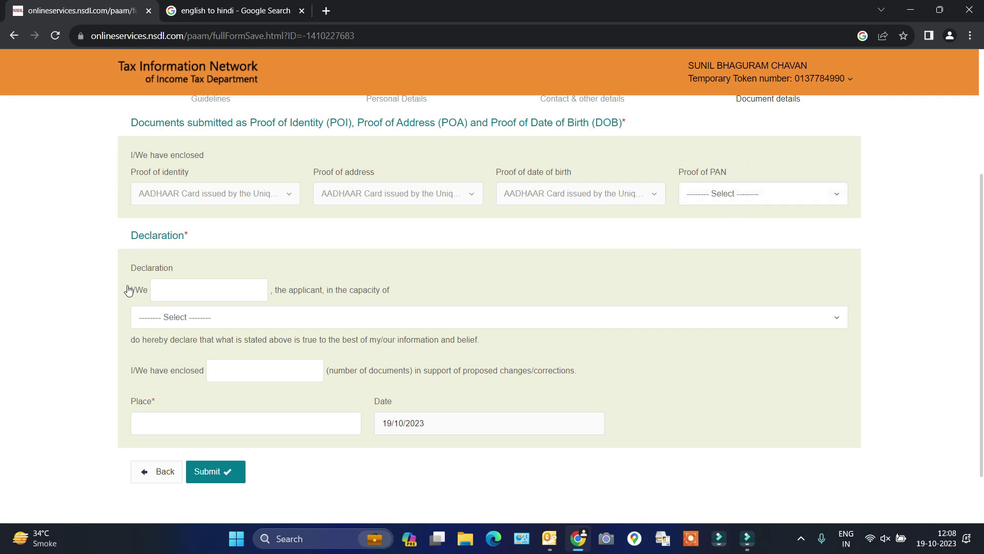
Enter the applicant's full name in the declaration with capacity Himself/Herself.
{"action": "left_click", "coordinate": [201, 287]}
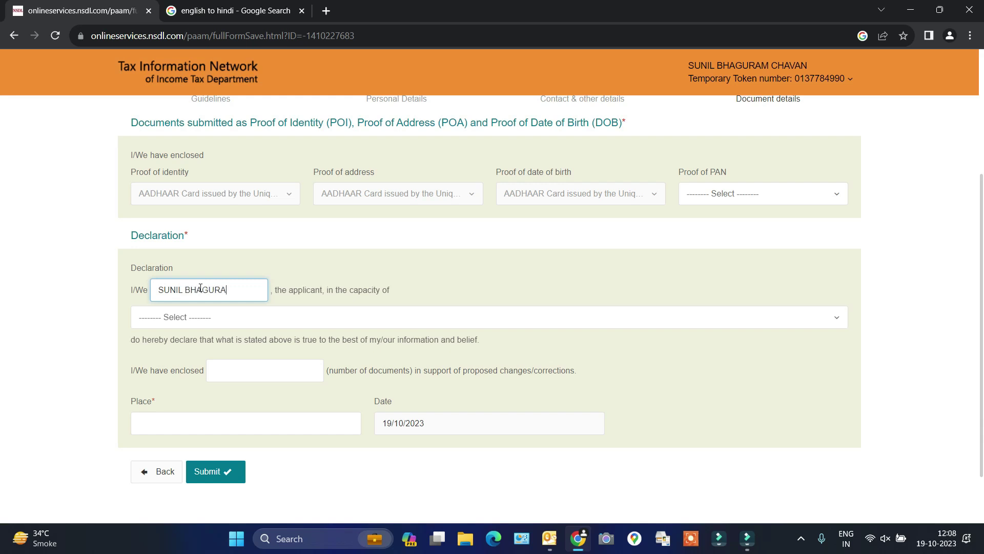
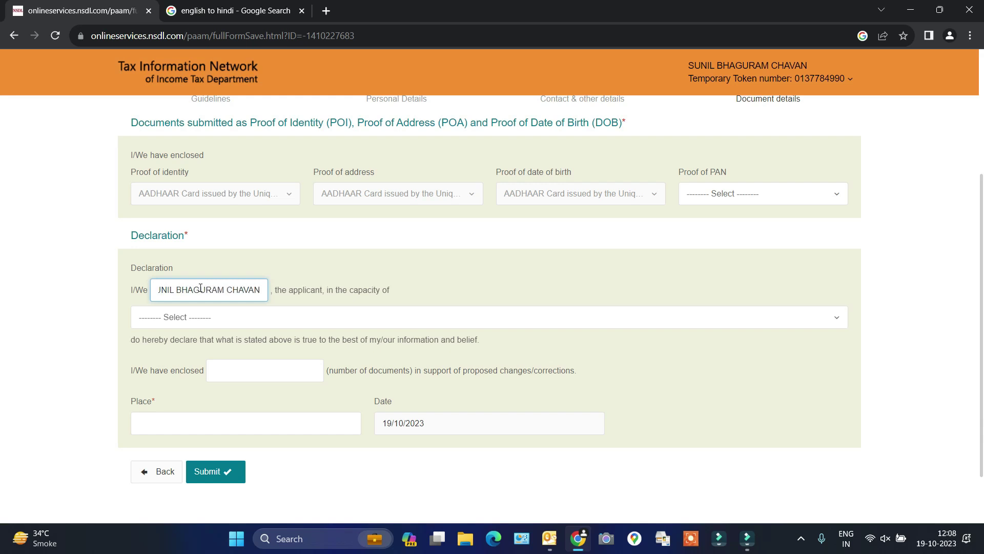
{"action": "left_click", "coordinate": [272, 318]}
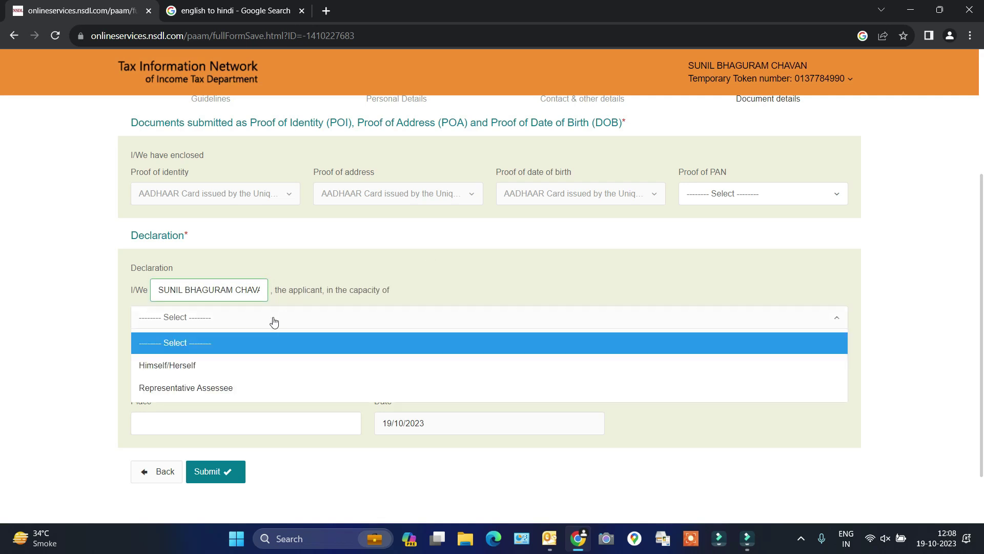
{"action": "left_click", "coordinate": [235, 366]}
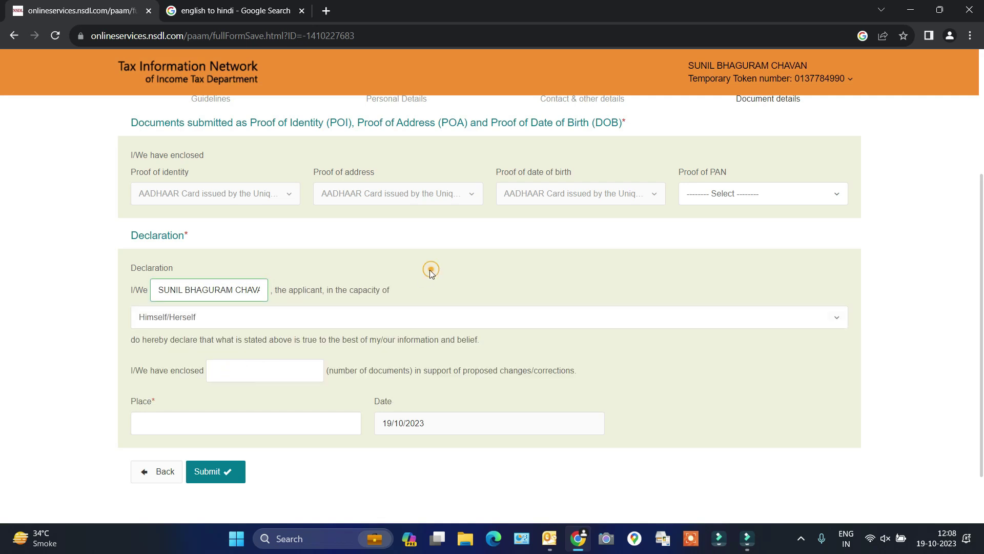
Enter 1 enclosed document and MUMBAI as the place of declaration.
{"action": "scroll", "coordinate": [235, 343], "scroll_direction": "down", "scroll_amount": 2}
{"action": "left_click", "coordinate": [283, 308]}
{"action": "type", "text": "1"}
{"action": "left_click", "coordinate": [697, 295]}
{"action": "left_click", "coordinate": [256, 359]}
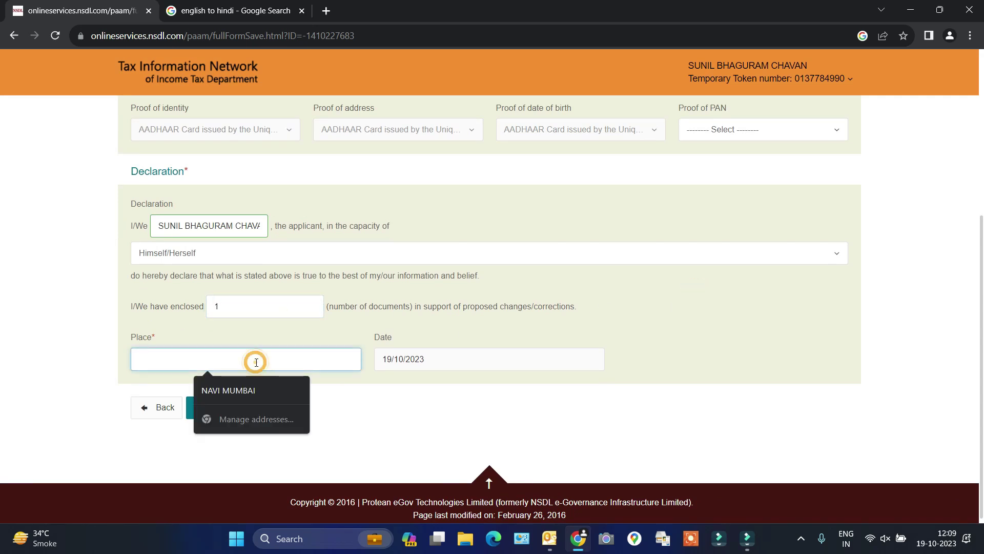
{"action": "type", "text": "MUMBAI"}
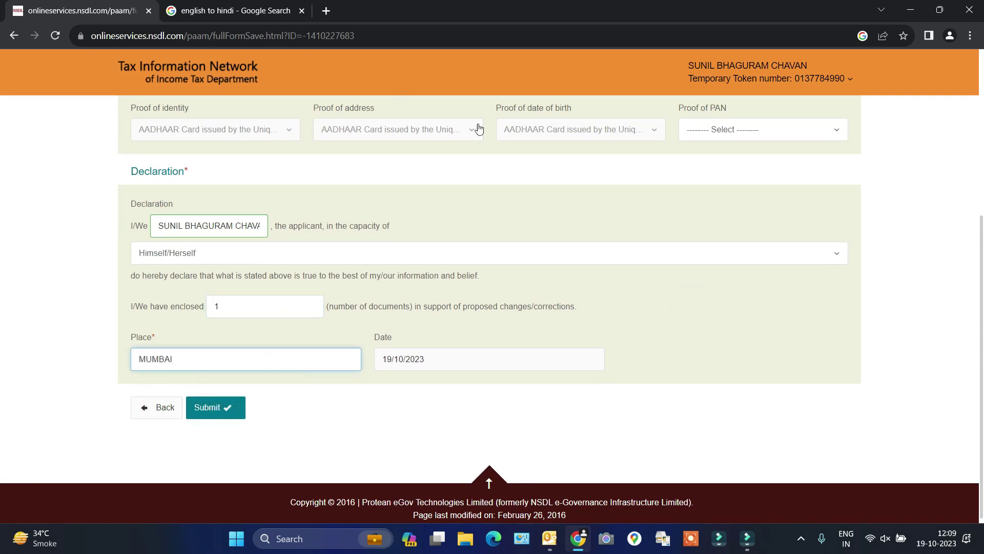
{"action": "left_click", "coordinate": [794, 351]}
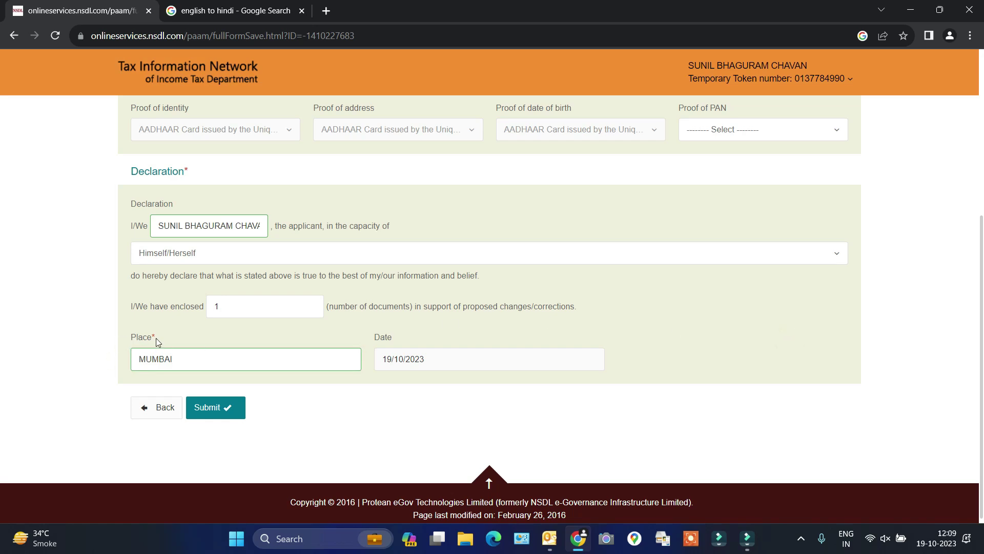
{"action": "scroll", "coordinate": [529, 325], "scroll_direction": "up", "scroll_amount": 6}
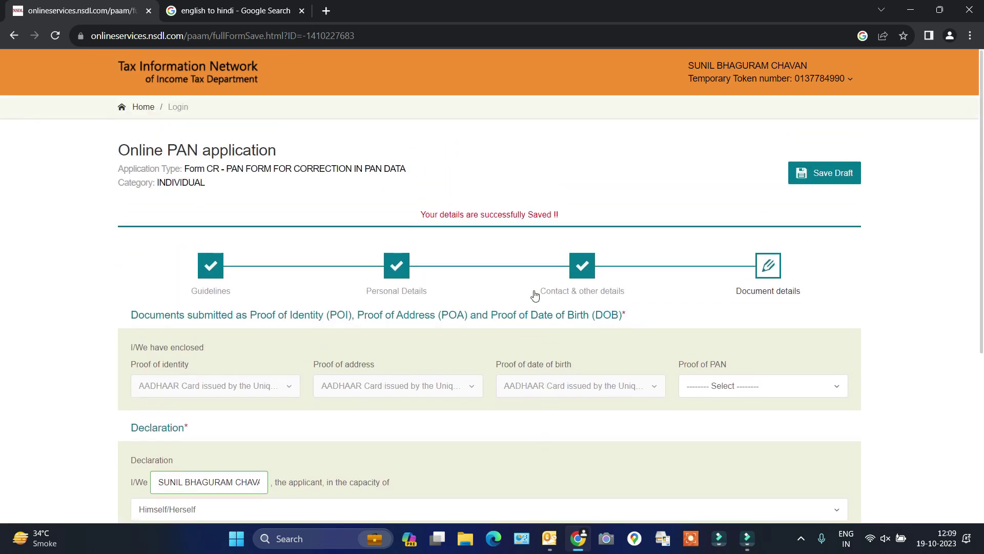
{"action": "scroll", "coordinate": [632, 242], "scroll_direction": "down", "scroll_amount": 4}
{"action": "scroll", "coordinate": [633, 236], "scroll_direction": "down", "scroll_amount": 3}
Clear the mandatory-fields warning, set Proof of PAN to No Document, and resubmit the correction form.
{"action": "left_click", "coordinate": [209, 407]}
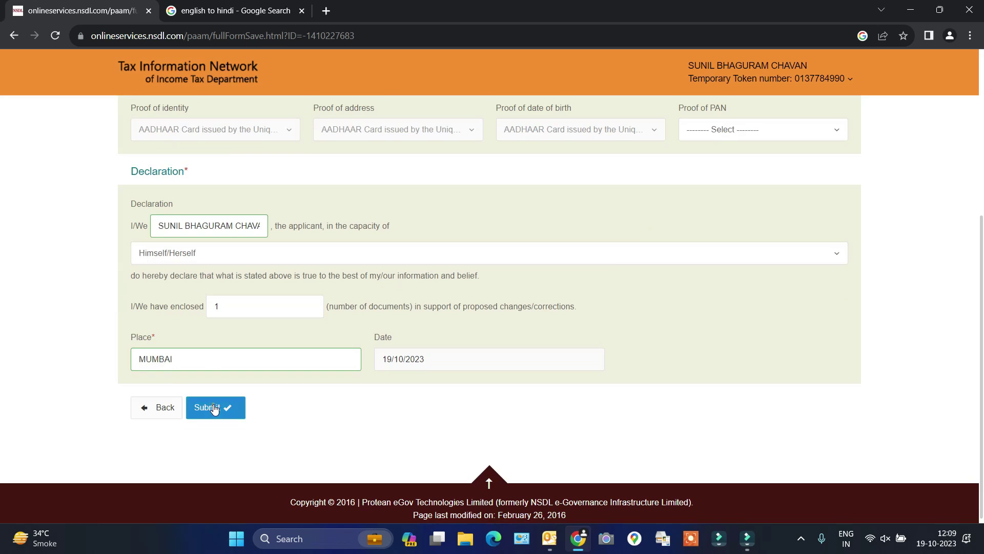
{"action": "left_click", "coordinate": [600, 110]}
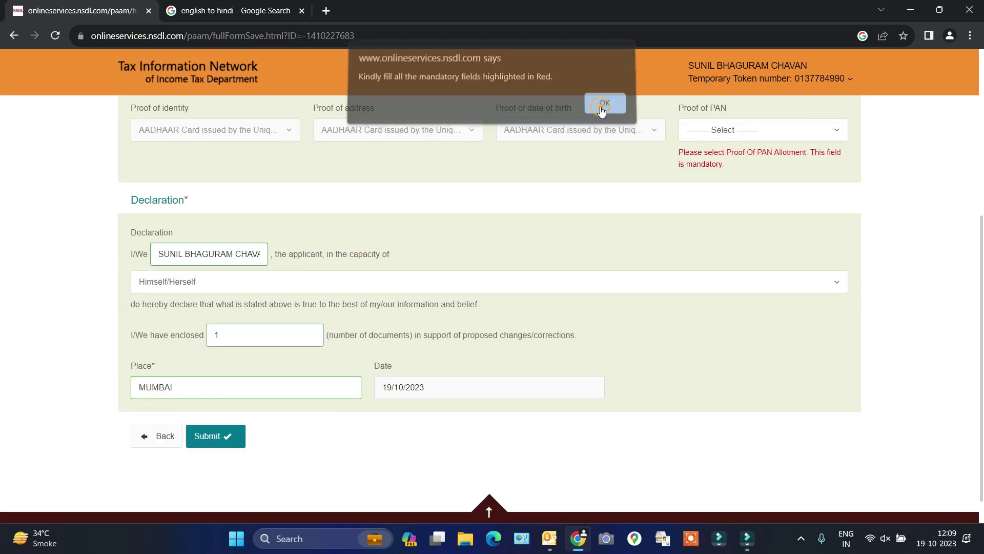
{"action": "left_click", "coordinate": [740, 136]}
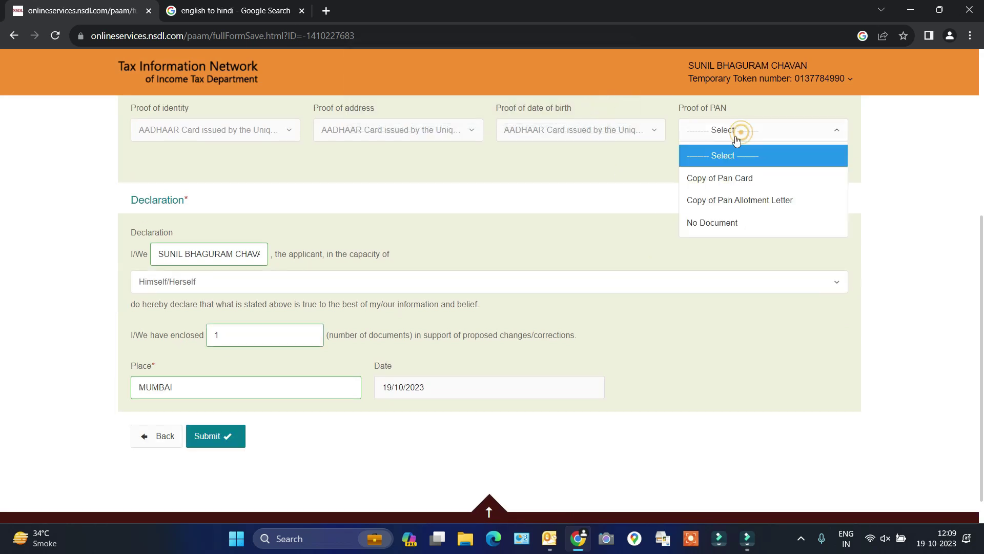
{"action": "left_click", "coordinate": [709, 232]}
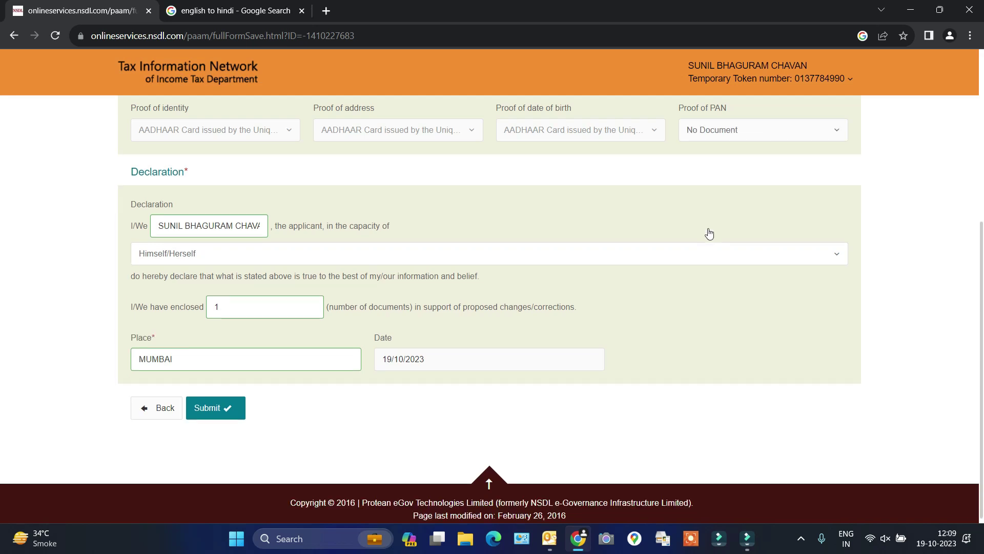
{"action": "scroll", "coordinate": [666, 226], "scroll_direction": "up", "scroll_amount": 1}
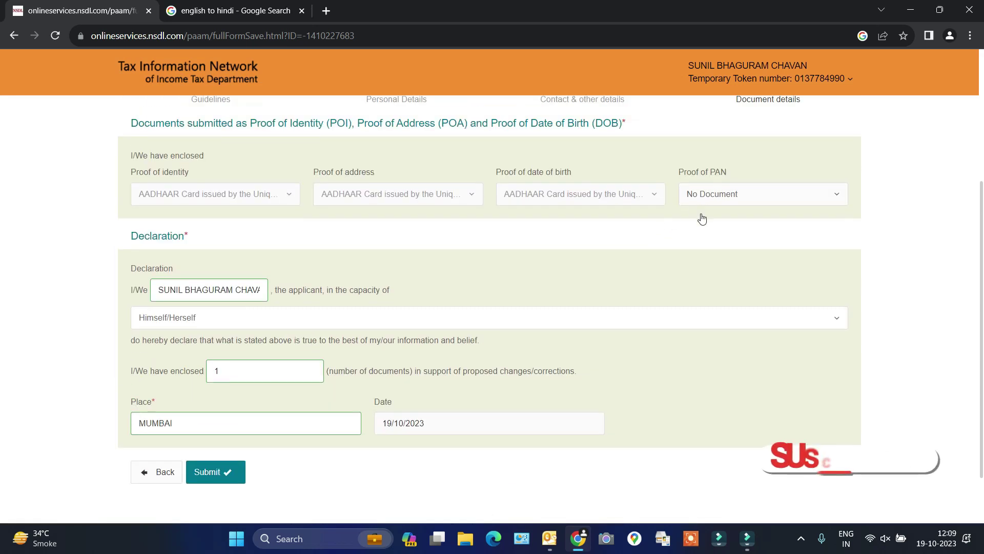
{"action": "left_click", "coordinate": [222, 473]}
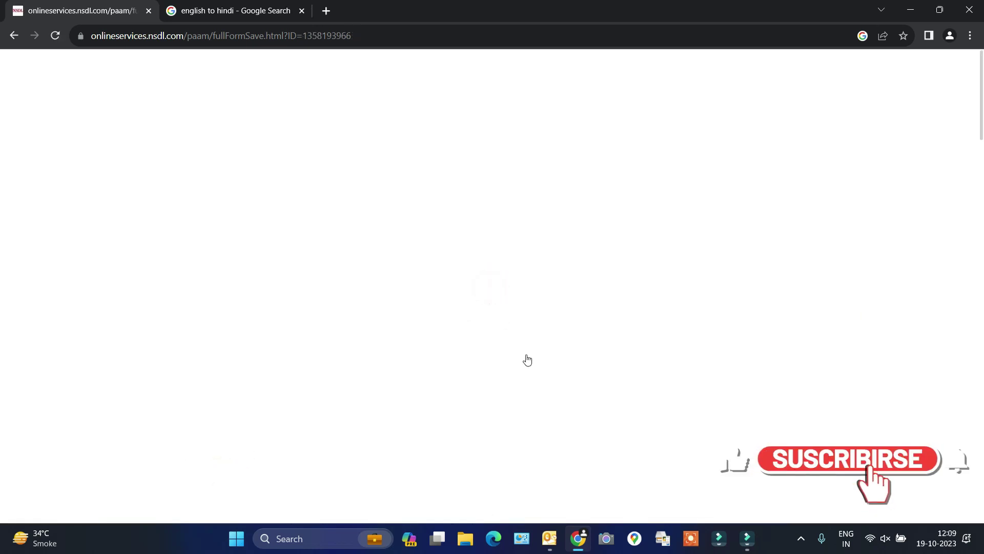
Complete the Aadhaar first-eight-digits field with the final digit and validate it.
{"action": "scroll", "coordinate": [521, 324], "scroll_direction": "down", "scroll_amount": 1}
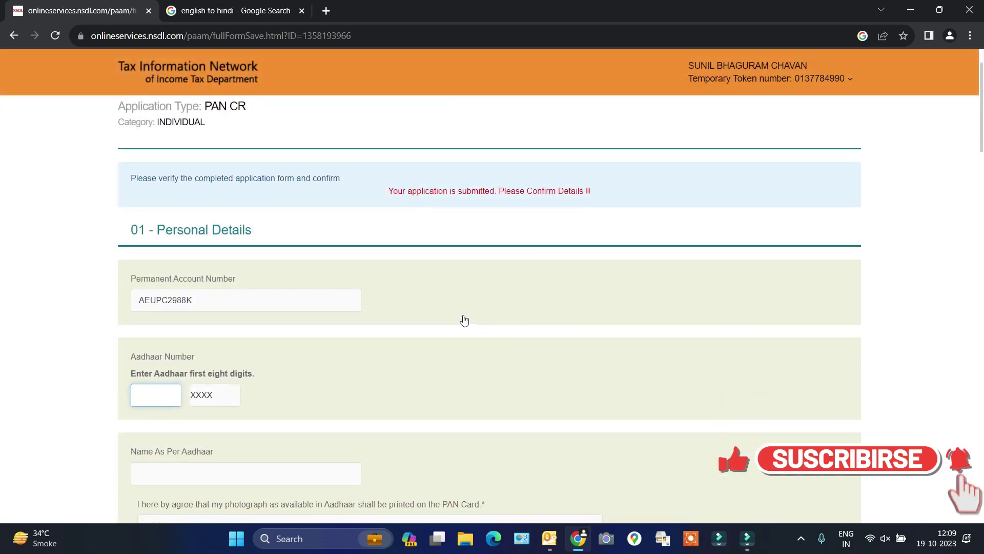
{"action": "scroll", "coordinate": [517, 157], "scroll_direction": "up", "scroll_amount": 1}
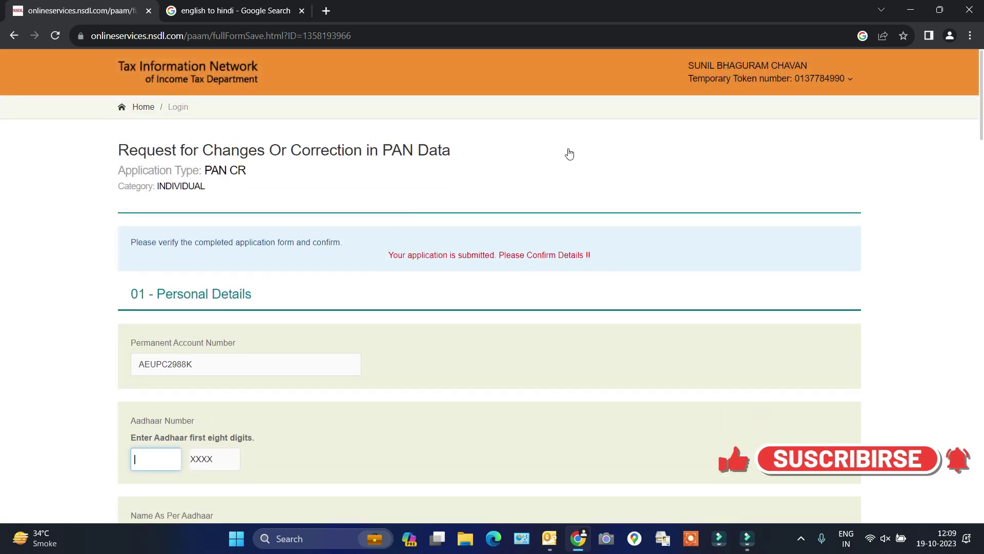
{"action": "scroll", "coordinate": [271, 281], "scroll_direction": "down", "scroll_amount": 1}
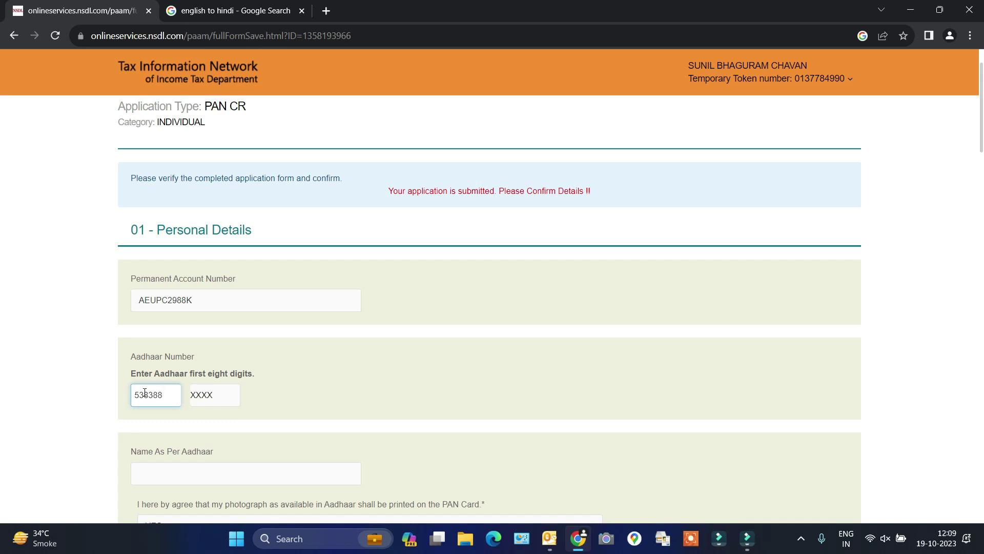
{"action": "type", "text": "1"}
{"action": "left_click", "coordinate": [346, 377]}
{"action": "scroll", "coordinate": [346, 377], "scroll_direction": "down", "scroll_amount": 1}
{"action": "left_click", "coordinate": [268, 408]}
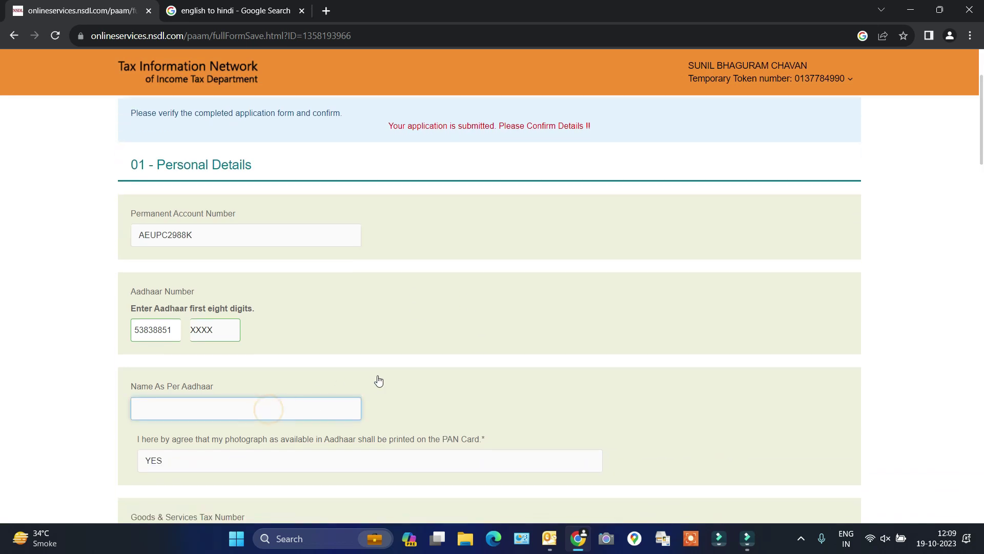
Review the read-only application summary down to the MUMBAI declaration dated 19/10/2023.
{"action": "scroll", "coordinate": [310, 326], "scroll_direction": "down", "scroll_amount": 2}
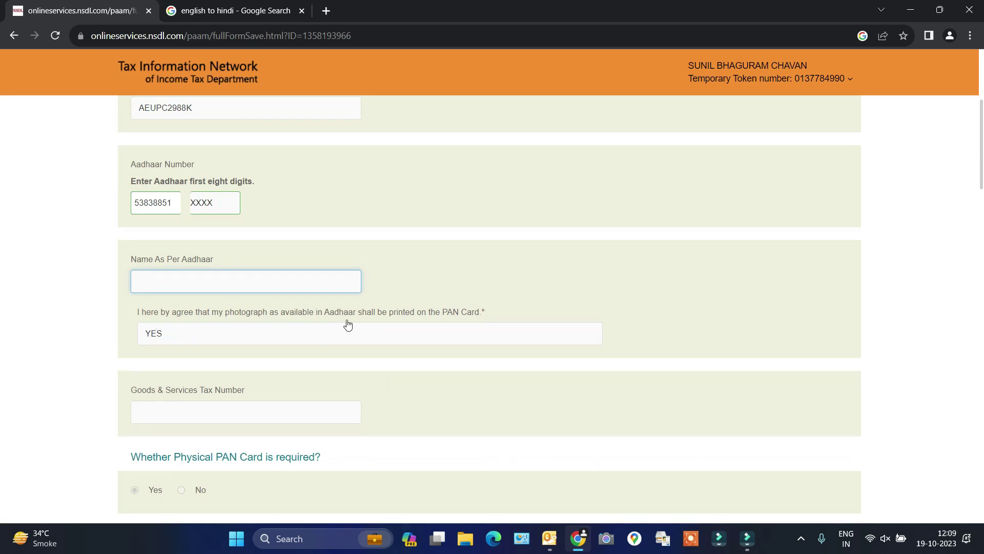
{"action": "scroll", "coordinate": [462, 310], "scroll_direction": "down", "scroll_amount": 2}
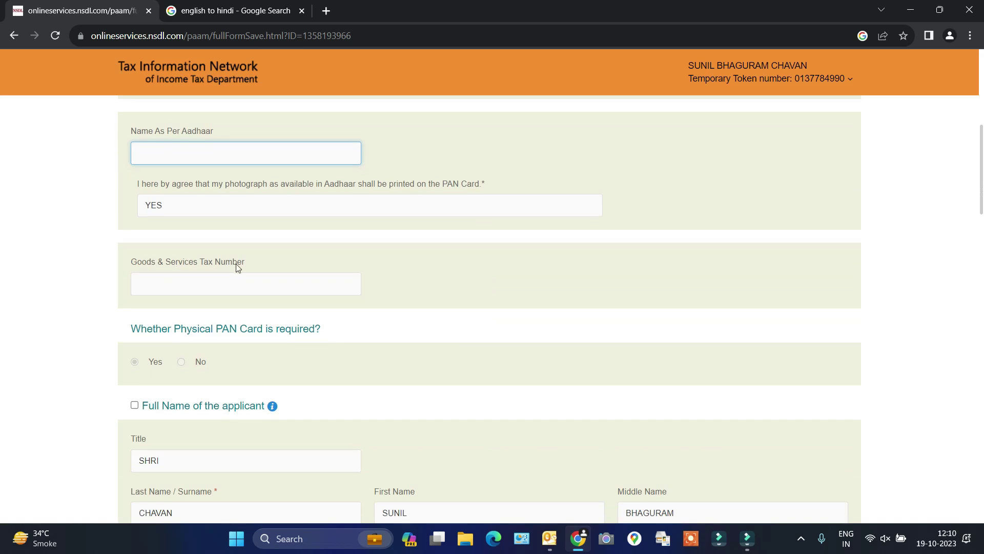
{"action": "scroll", "coordinate": [236, 268], "scroll_direction": "down", "scroll_amount": 1}
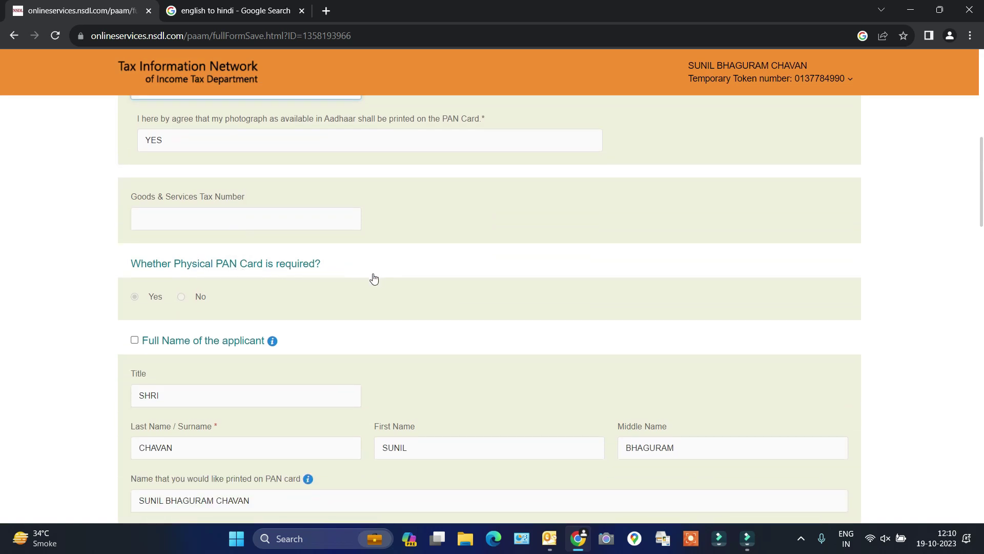
{"action": "scroll", "coordinate": [374, 278], "scroll_direction": "down", "scroll_amount": 1}
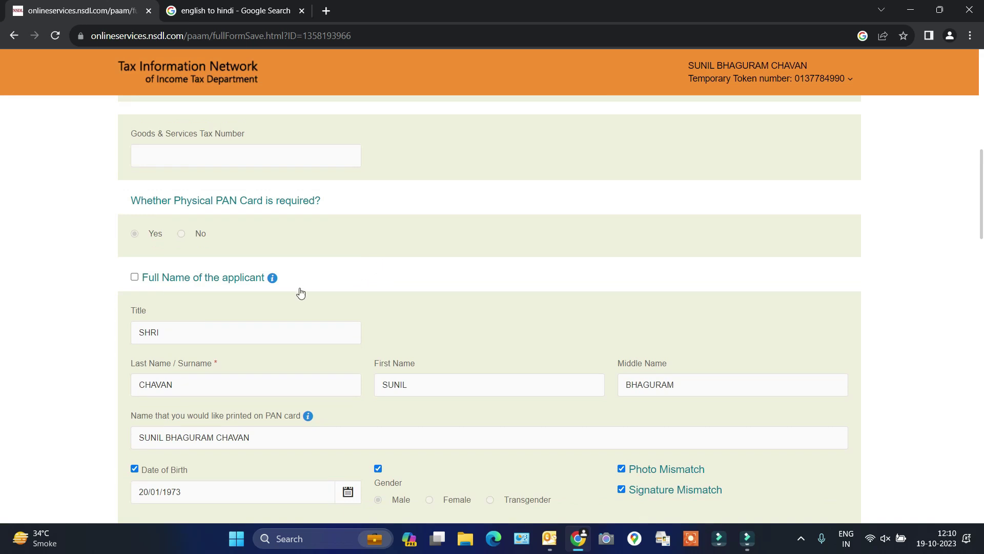
{"action": "scroll", "coordinate": [457, 283], "scroll_direction": "down", "scroll_amount": 1}
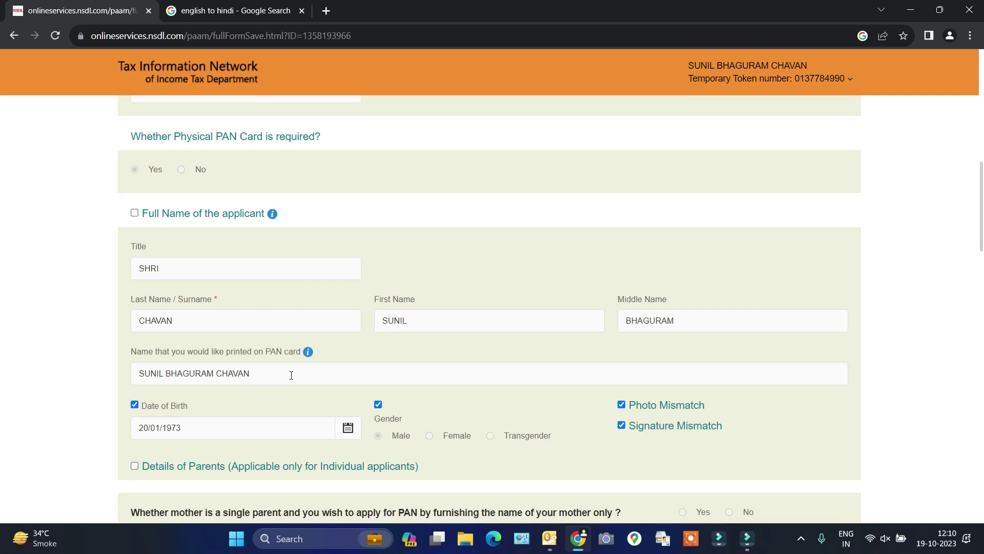
{"action": "scroll", "coordinate": [424, 349], "scroll_direction": "down", "scroll_amount": 2}
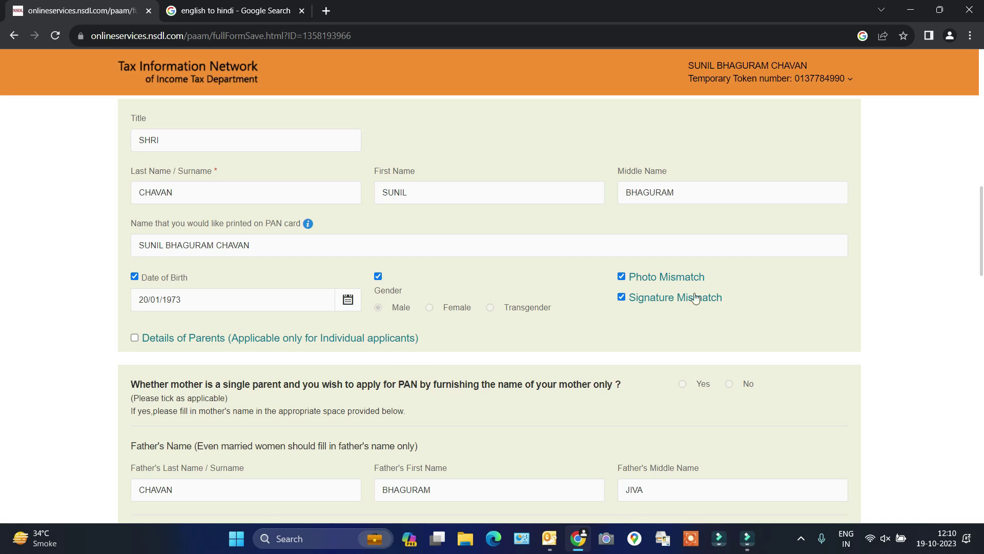
{"action": "scroll", "coordinate": [598, 322], "scroll_direction": "down", "scroll_amount": 1}
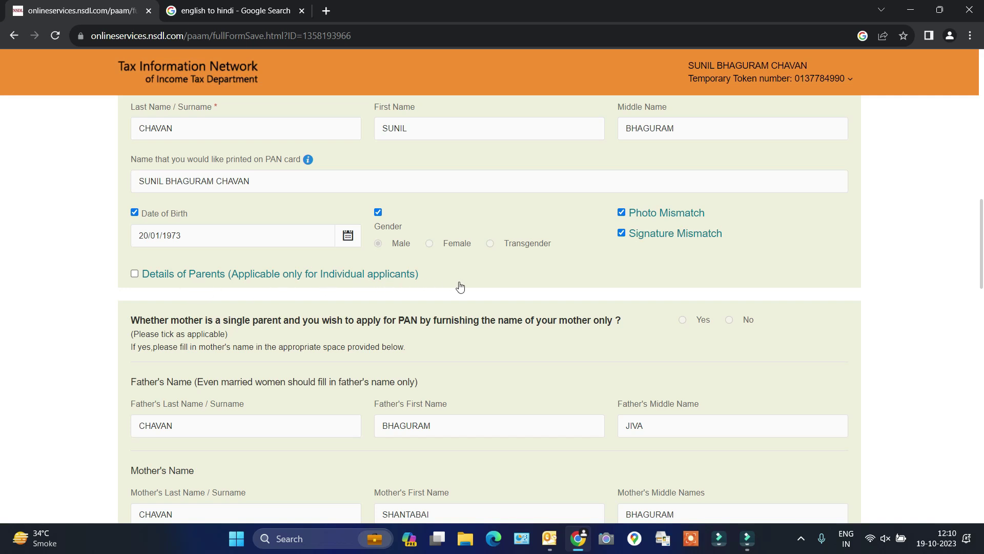
{"action": "scroll", "coordinate": [505, 289], "scroll_direction": "down", "scroll_amount": 2}
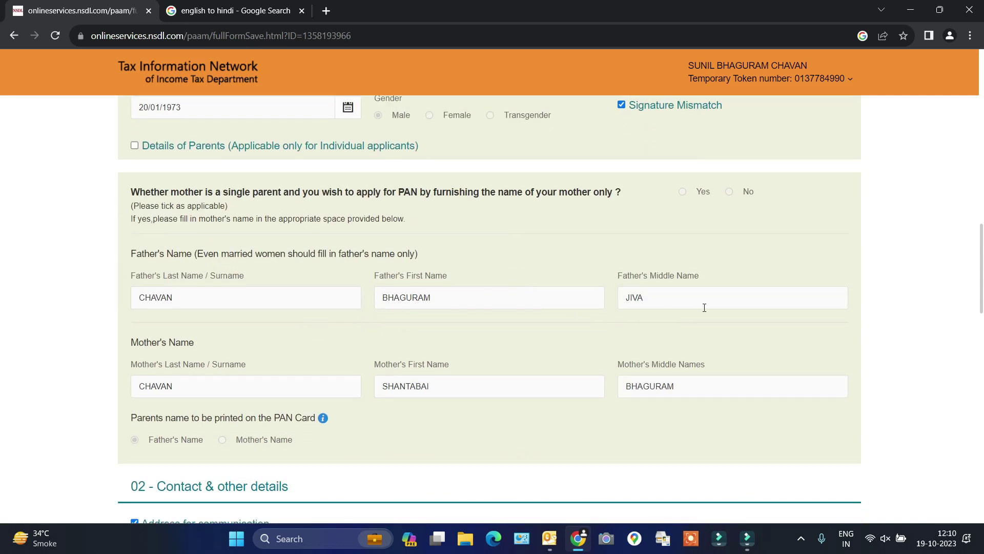
{"action": "scroll", "coordinate": [735, 378], "scroll_direction": "down", "scroll_amount": 3}
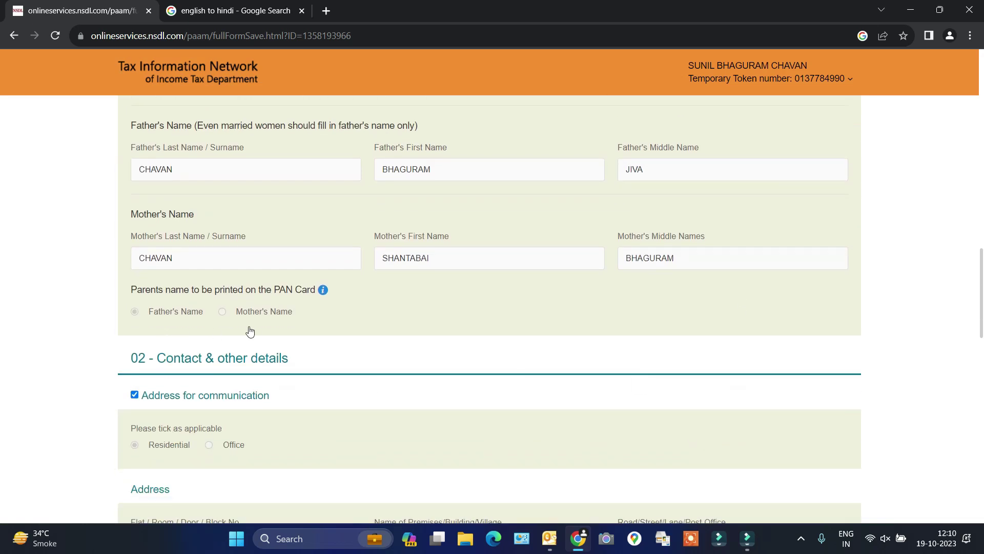
{"action": "scroll", "coordinate": [327, 326], "scroll_direction": "down", "scroll_amount": 3}
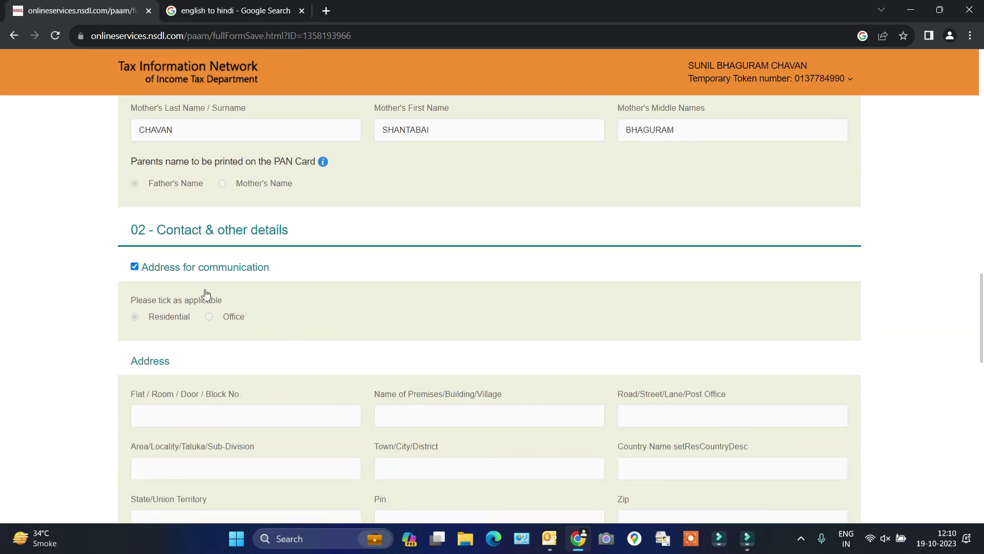
{"action": "scroll", "coordinate": [356, 281], "scroll_direction": "down", "scroll_amount": 9}
{"action": "scroll", "coordinate": [355, 291], "scroll_direction": "down", "scroll_amount": 3}
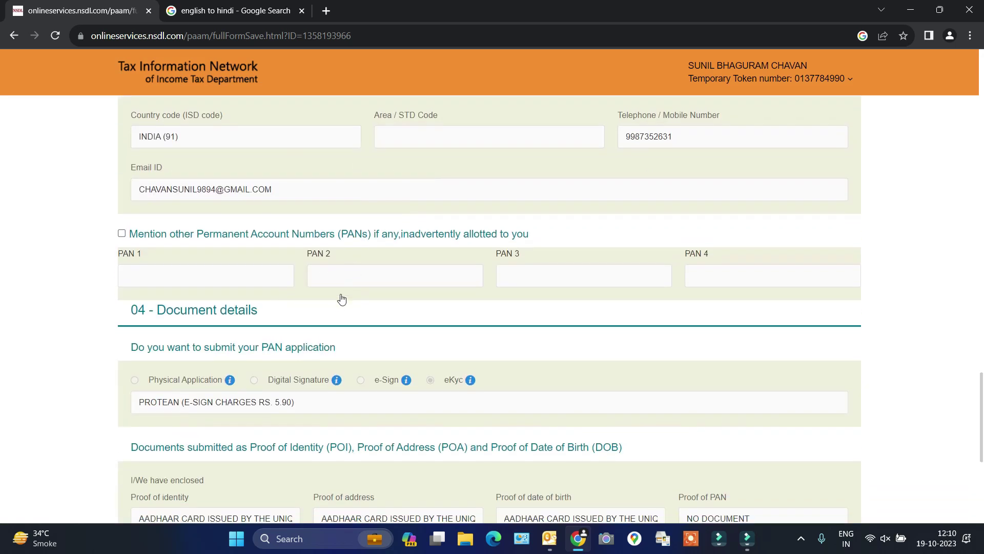
{"action": "scroll", "coordinate": [420, 206], "scroll_direction": "up", "scroll_amount": 2}
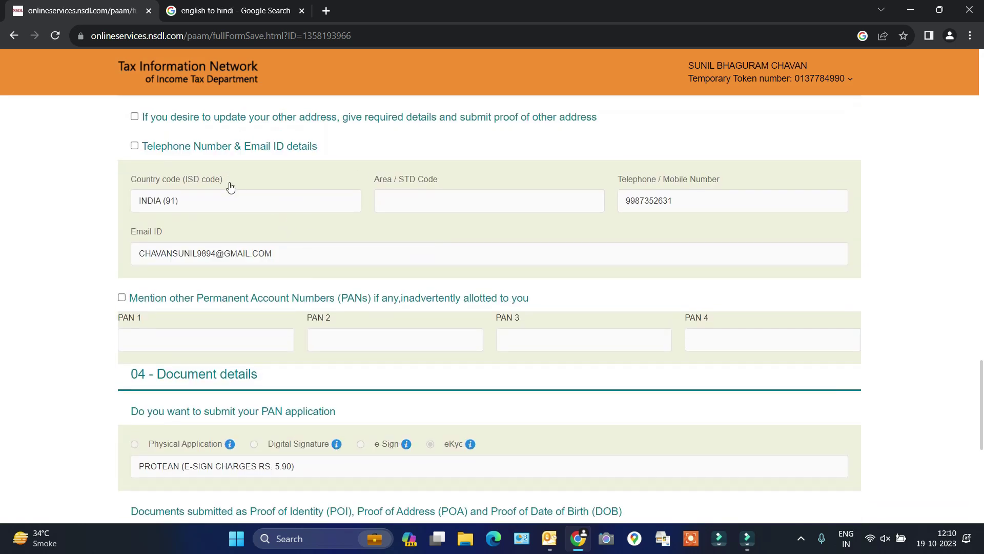
{"action": "scroll", "coordinate": [194, 266], "scroll_direction": "down", "scroll_amount": 2}
{"action": "scroll", "coordinate": [195, 267], "scroll_direction": "down", "scroll_amount": 3}
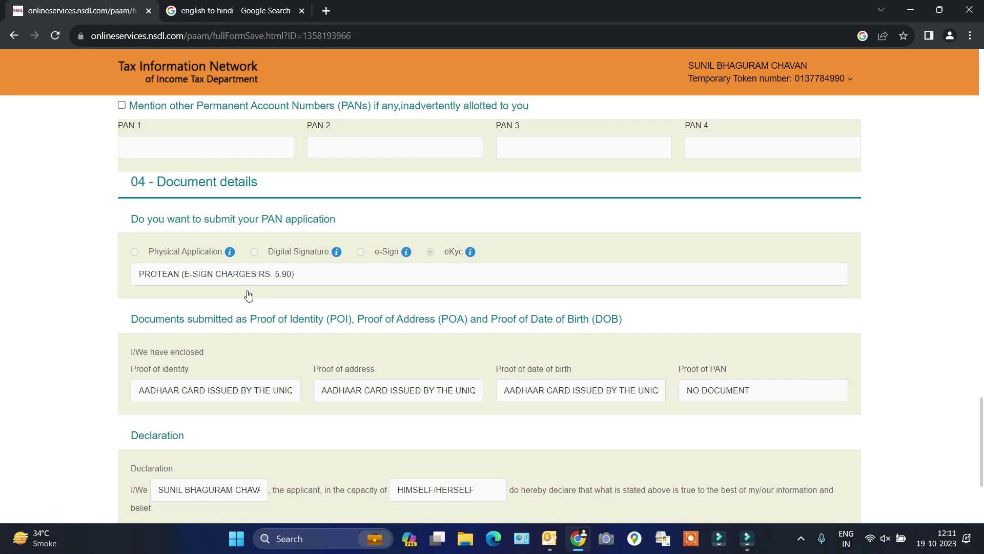
{"action": "scroll", "coordinate": [253, 296], "scroll_direction": "down", "scroll_amount": 3}
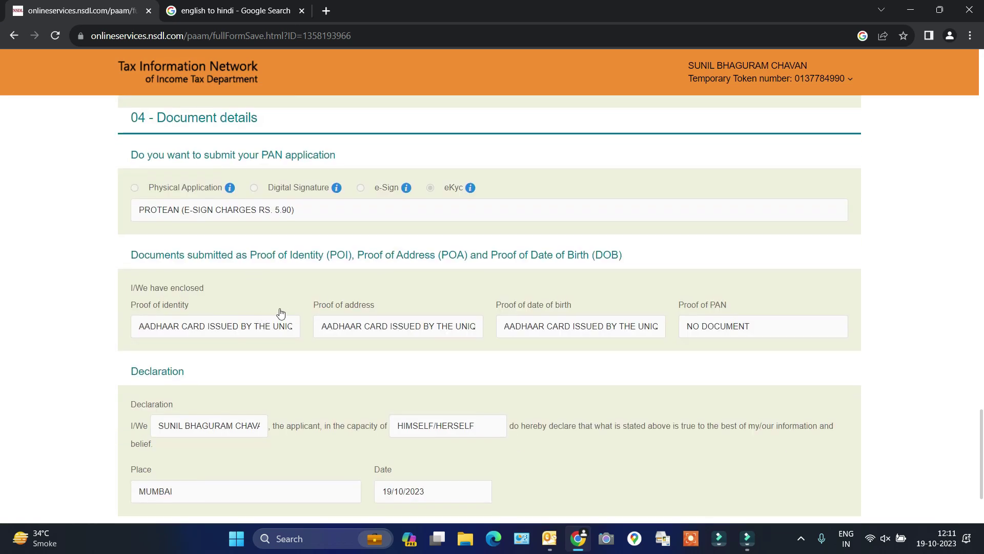
{"action": "scroll", "coordinate": [293, 319], "scroll_direction": "down", "scroll_amount": 1}
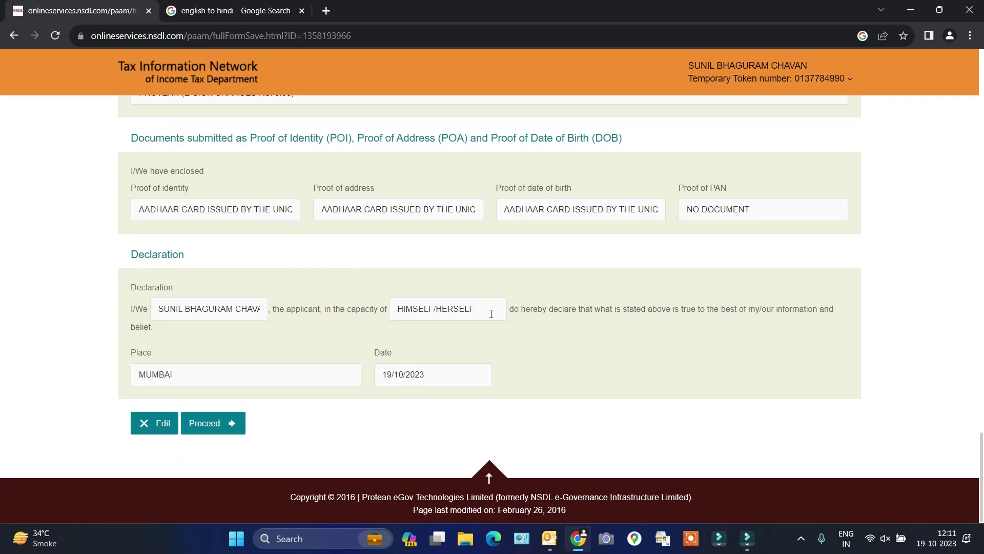
Proceed from the summary, choose online payment through PAYTM, and accept the terms of service.
{"action": "left_click", "coordinate": [210, 423]}
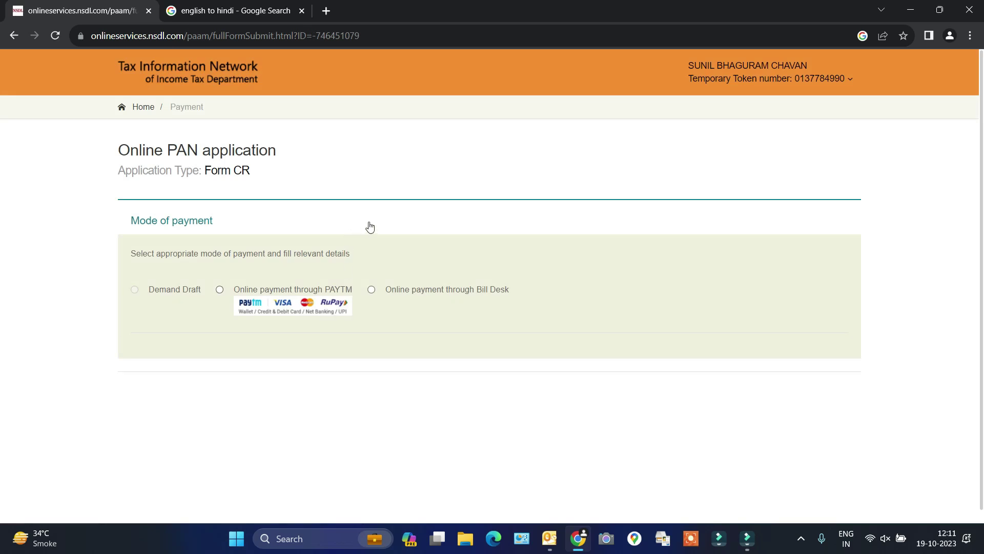
{"action": "left_click", "coordinate": [220, 290]}
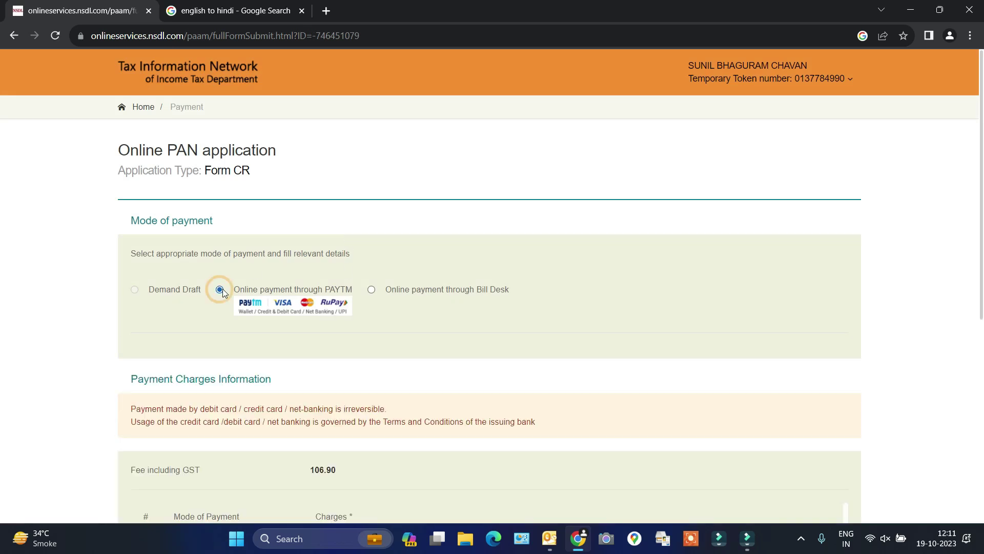
{"action": "scroll", "coordinate": [444, 257], "scroll_direction": "down", "scroll_amount": 4}
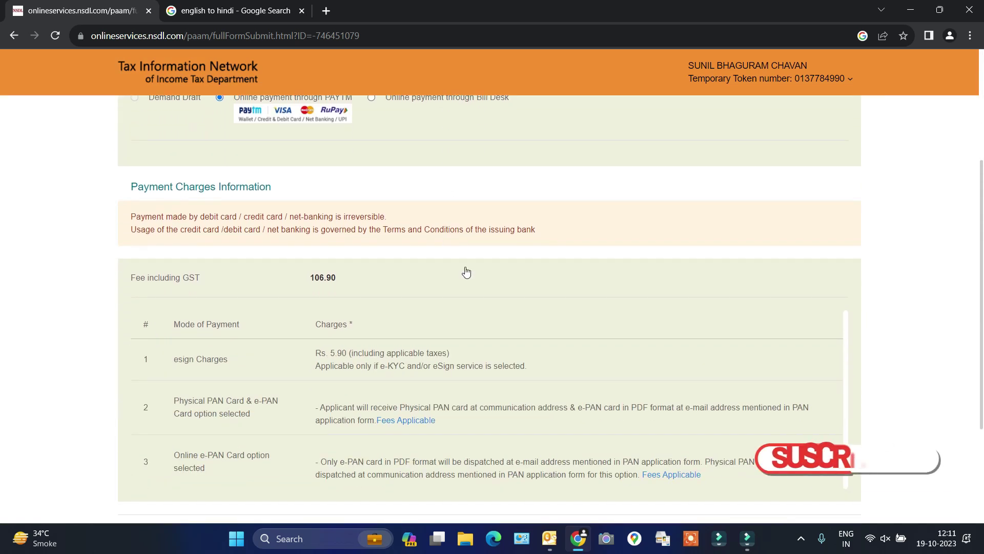
{"action": "scroll", "coordinate": [527, 275], "scroll_direction": "down", "scroll_amount": 3}
{"action": "left_click", "coordinate": [121, 445]}
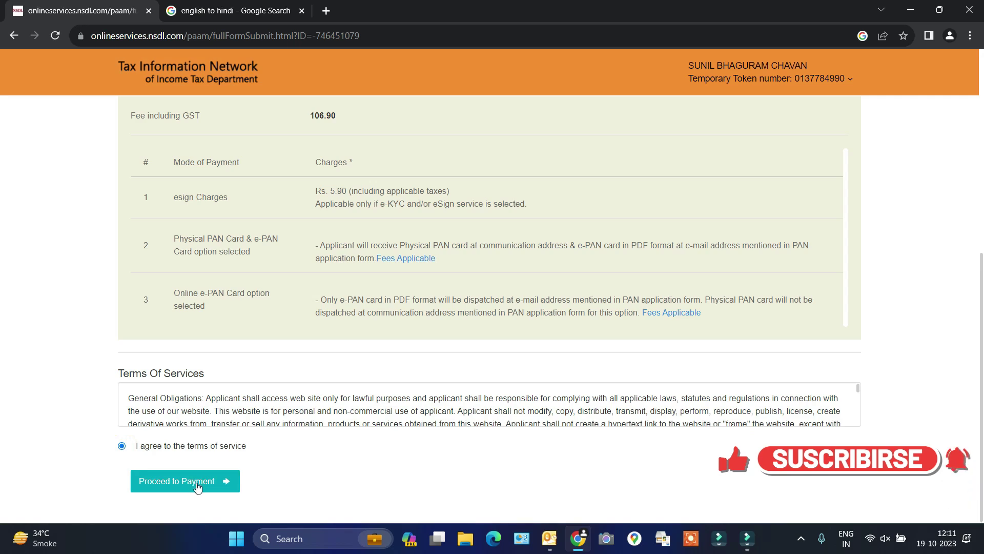
Proceed to payment and confirm the 106.90 fee to open the Paytm gateway.
{"action": "scroll", "coordinate": [310, 321], "scroll_direction": "up", "scroll_amount": 3}
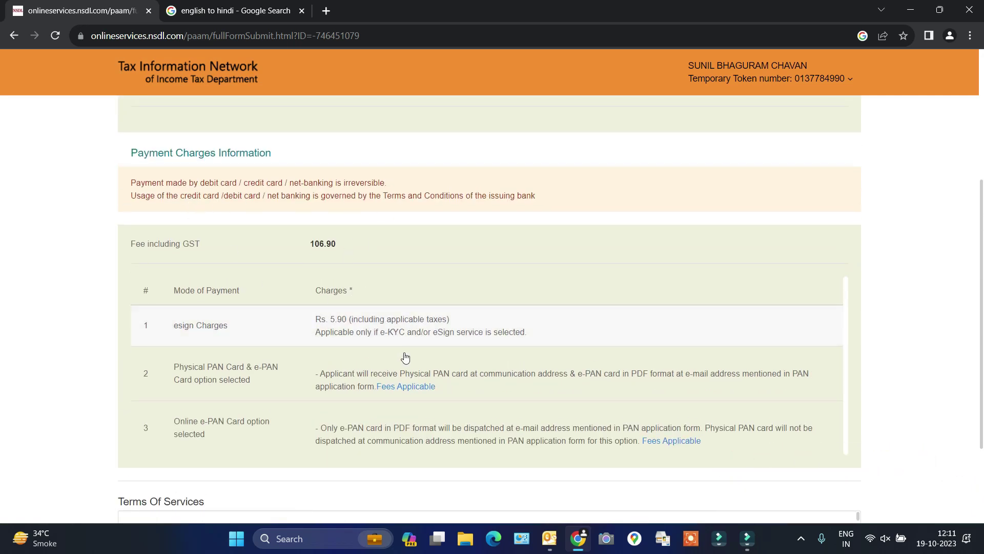
{"action": "scroll", "coordinate": [402, 367], "scroll_direction": "down", "scroll_amount": 2}
{"action": "scroll", "coordinate": [329, 335], "scroll_direction": "down", "scroll_amount": 1}
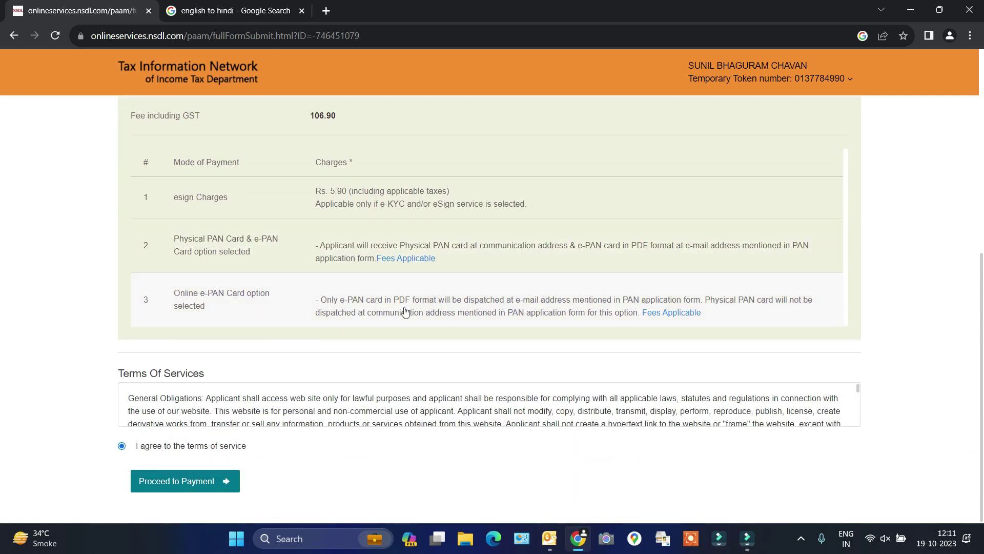
{"action": "scroll", "coordinate": [487, 404], "scroll_direction": "down", "scroll_amount": 5}
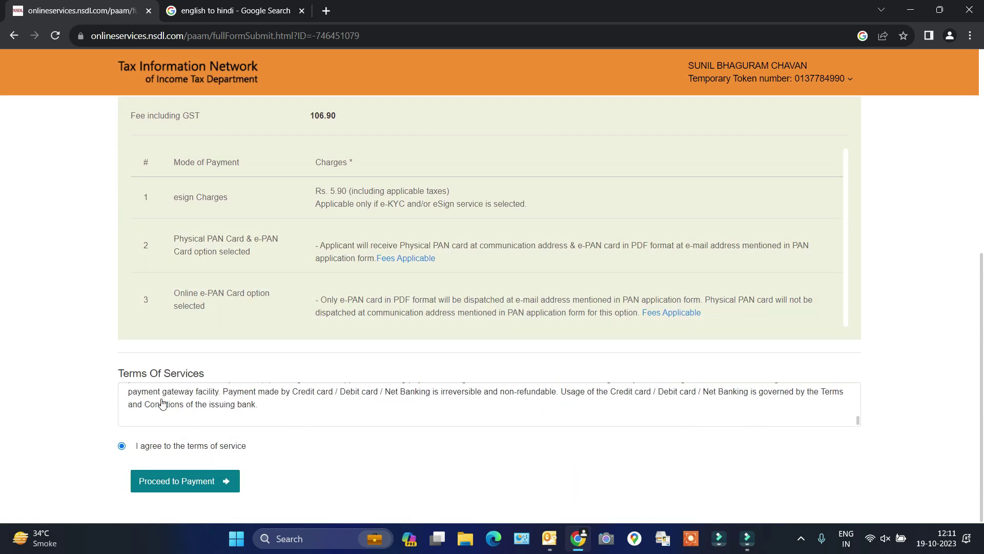
{"action": "scroll", "coordinate": [154, 399], "scroll_direction": "up", "scroll_amount": 6}
{"action": "scroll", "coordinate": [194, 358], "scroll_direction": "up", "scroll_amount": 4}
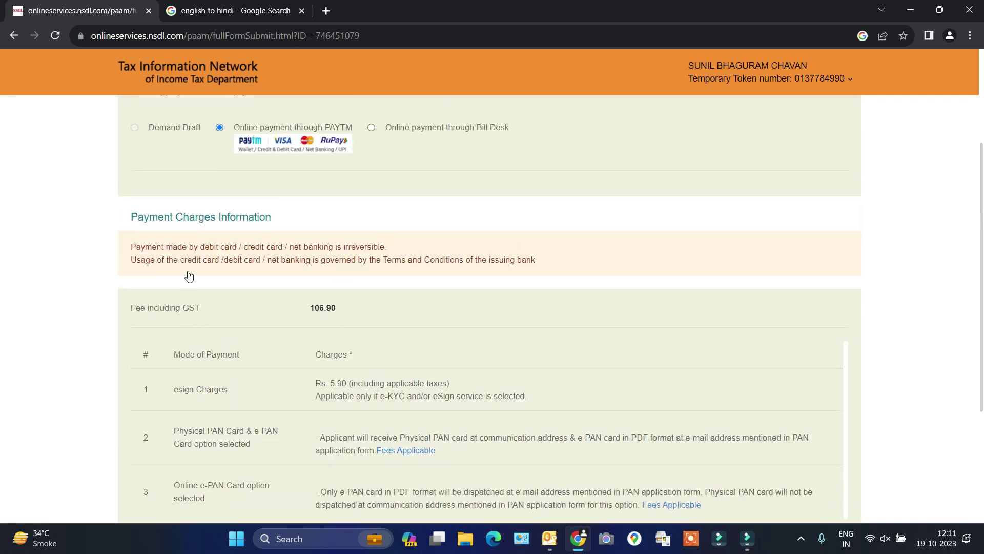
{"action": "scroll", "coordinate": [308, 349], "scroll_direction": "down", "scroll_amount": 4}
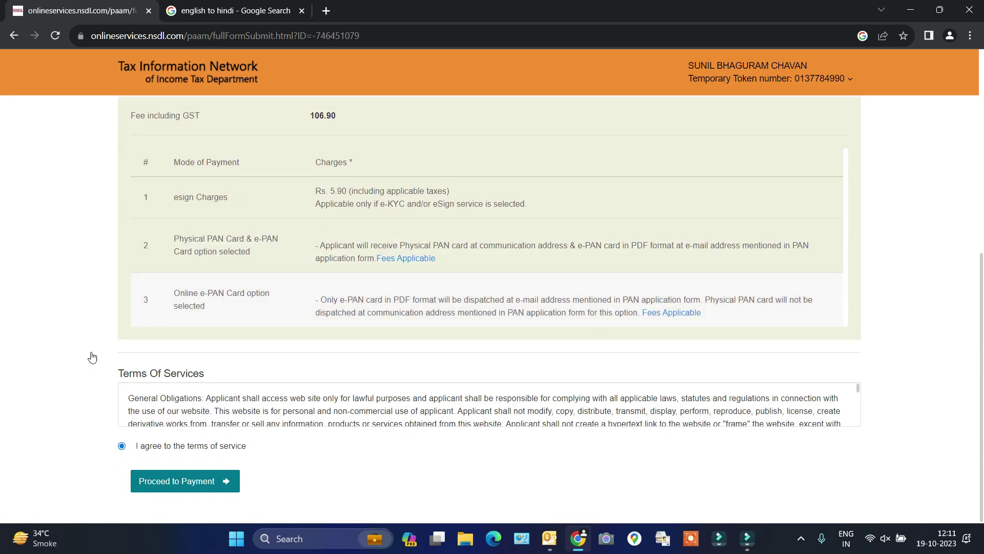
{"action": "left_click", "coordinate": [196, 480]}
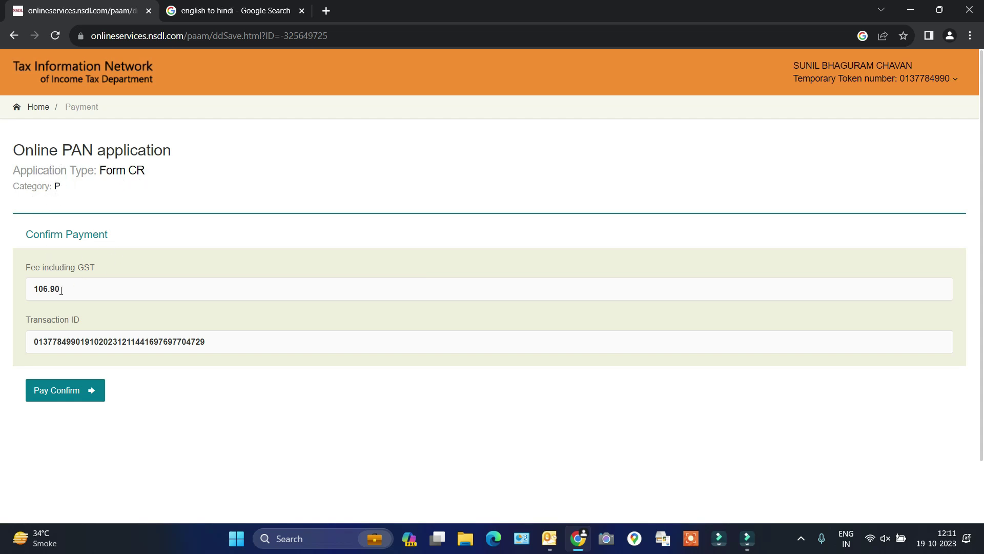
{"action": "left_click", "coordinate": [79, 390]}
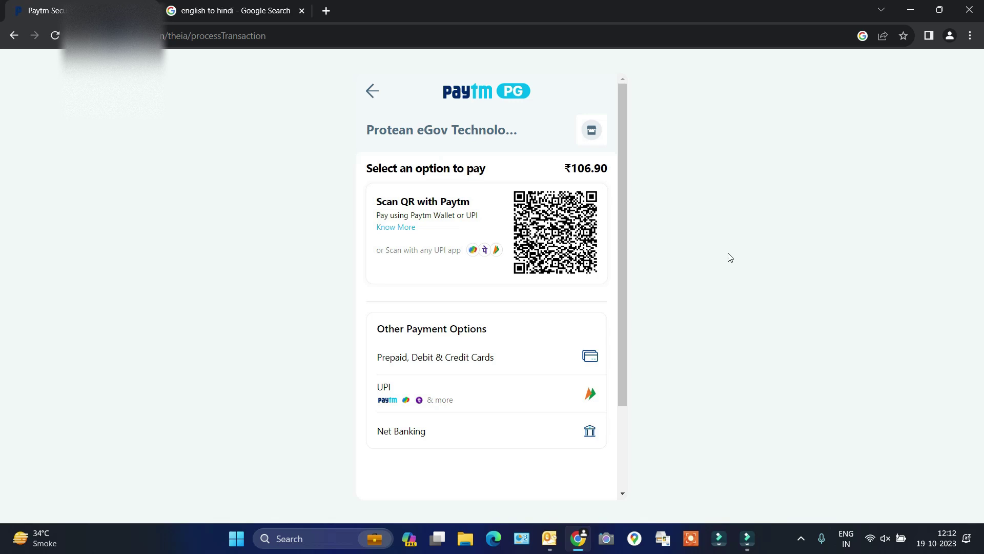
Pay the ₹106.90 fee by UPI using the verified registered mobile number.
{"action": "left_click", "coordinate": [451, 392]}
{"action": "left_click", "coordinate": [451, 348]}
{"action": "left_click", "coordinate": [451, 425]}
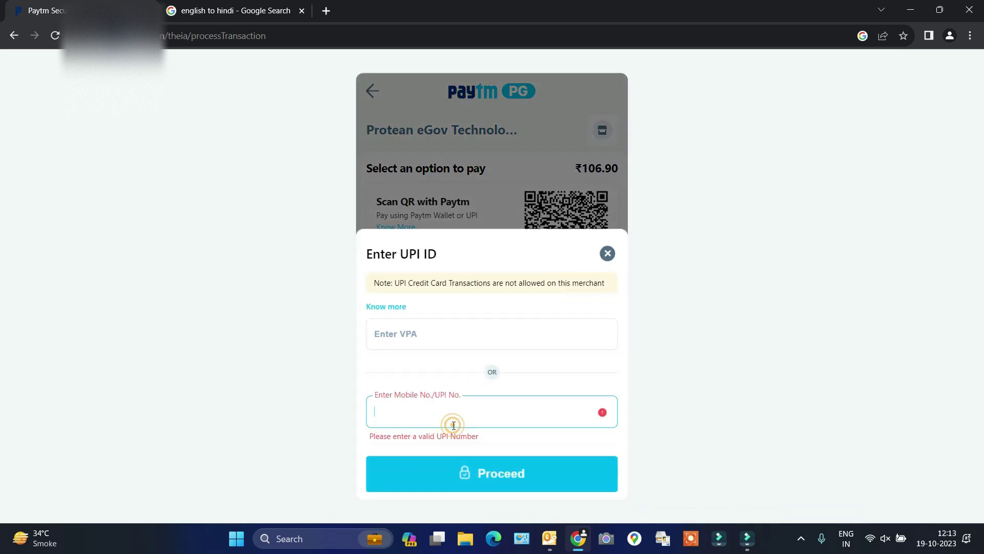
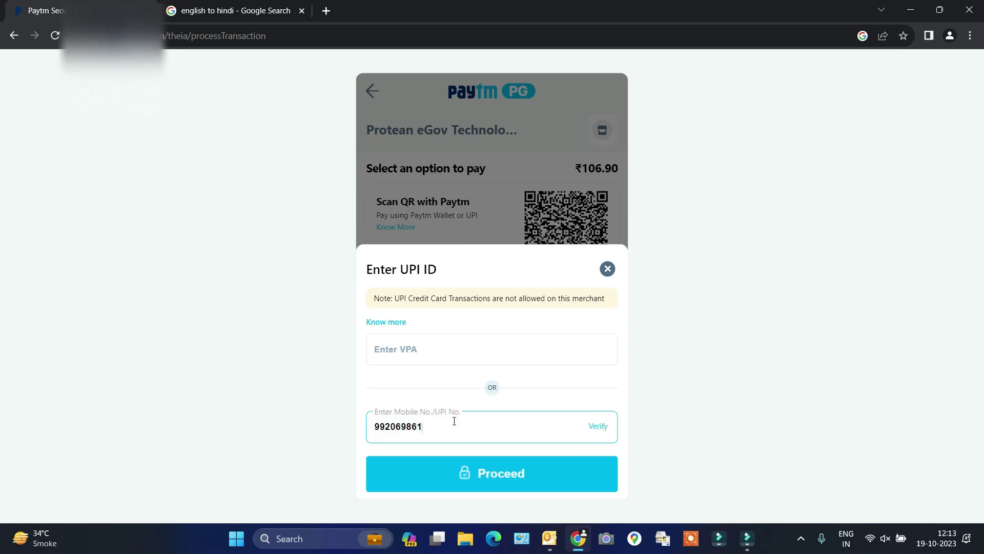
{"action": "left_click", "coordinate": [600, 429]}
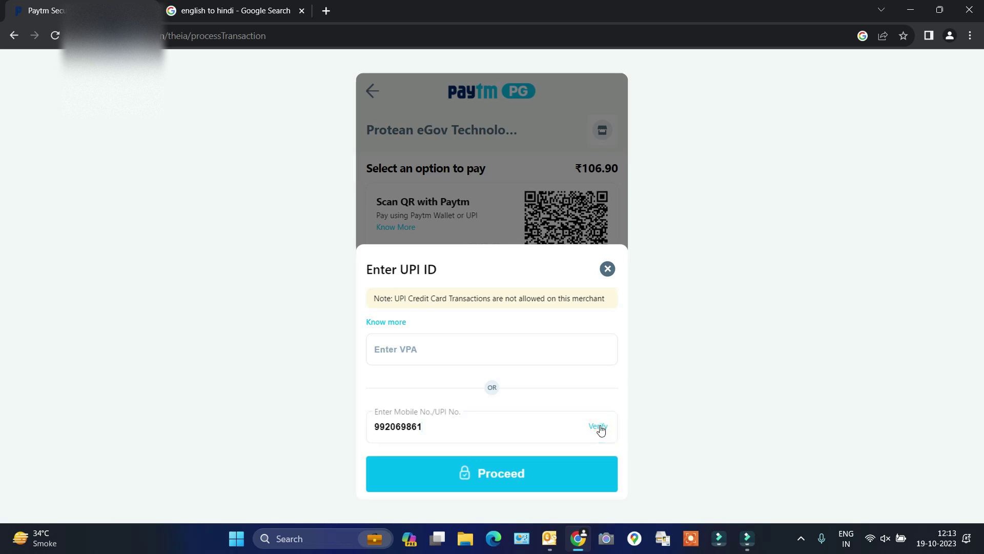
{"action": "left_click", "coordinate": [416, 428]}
{"action": "left_click", "coordinate": [601, 427]}
{"action": "left_click", "coordinate": [492, 474]}
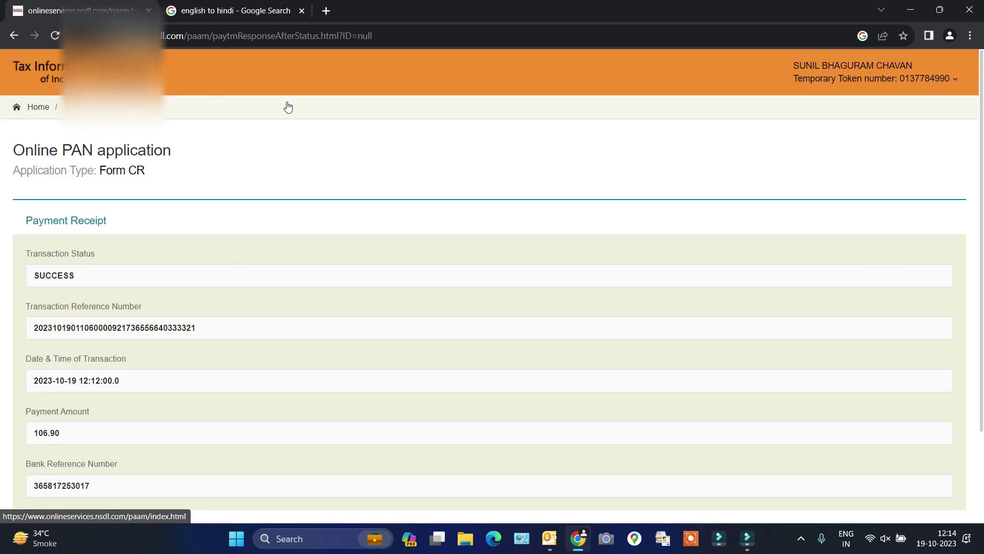
Continue past the payment receipt, accept the Aadhaar e-KYC consent, and authenticate the Aadhaar.
{"action": "scroll", "coordinate": [229, 171], "scroll_direction": "down", "scroll_amount": 3}
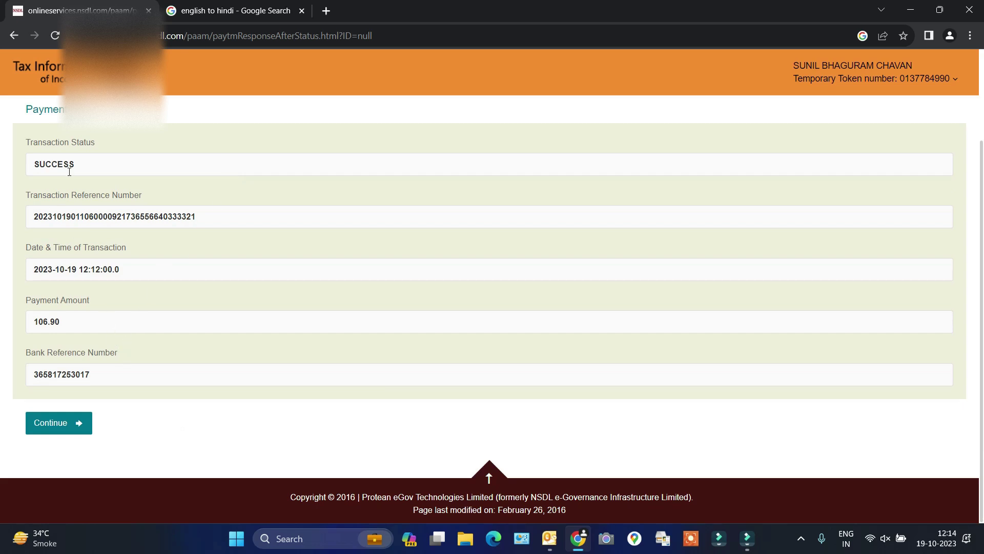
{"action": "left_click", "coordinate": [71, 423]}
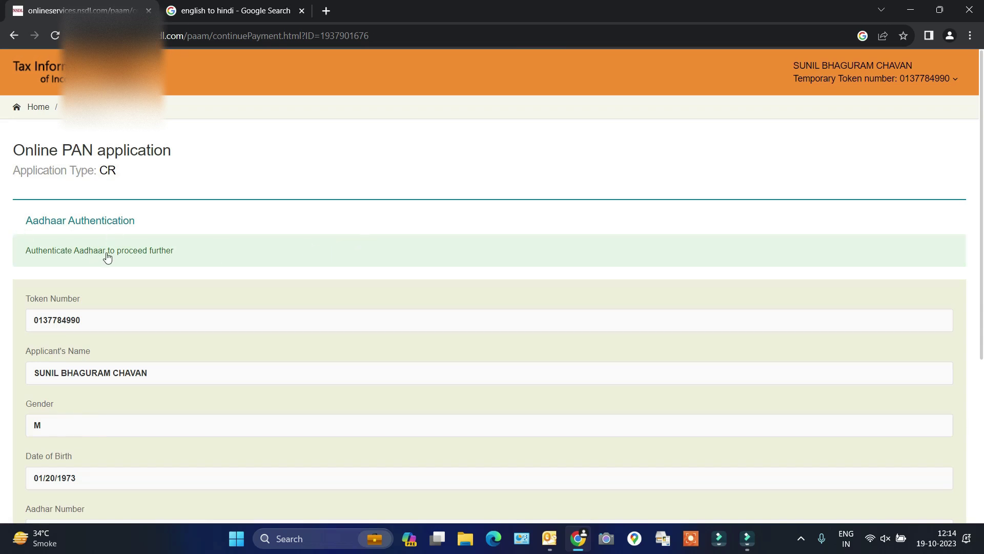
{"action": "scroll", "coordinate": [208, 251], "scroll_direction": "down", "scroll_amount": 1}
{"action": "scroll", "coordinate": [208, 257], "scroll_direction": "down", "scroll_amount": 1}
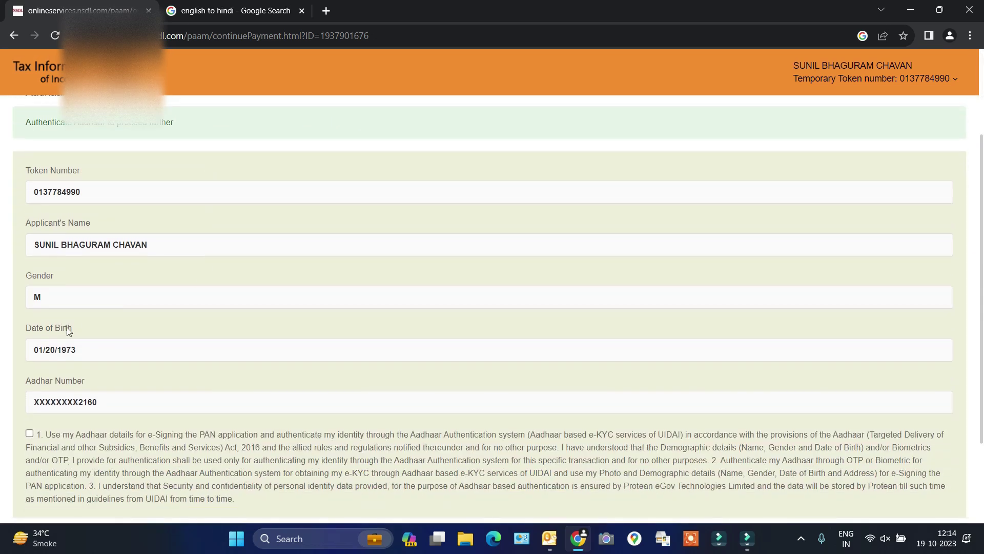
{"action": "scroll", "coordinate": [105, 406], "scroll_direction": "down", "scroll_amount": 2}
{"action": "left_click", "coordinate": [29, 314]}
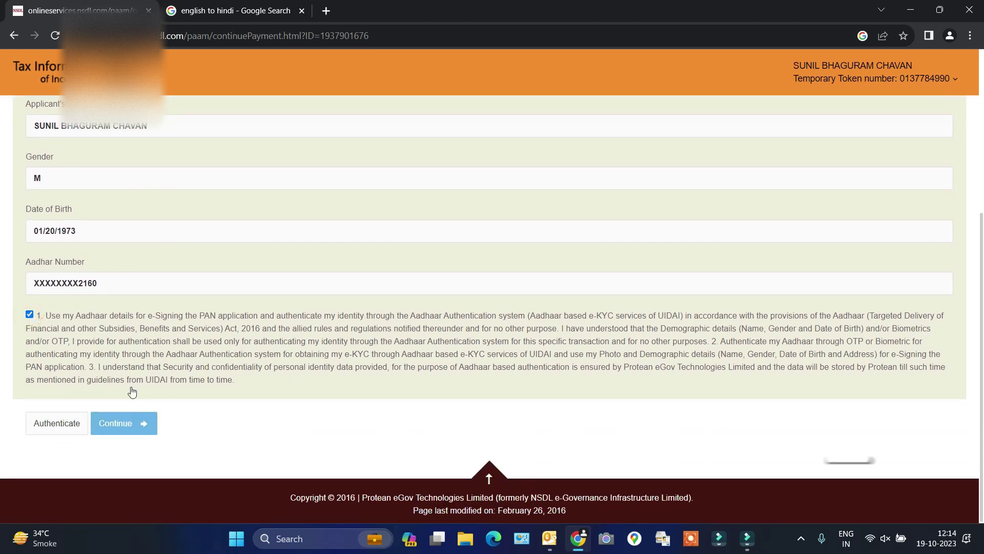
{"action": "scroll", "coordinate": [134, 162], "scroll_direction": "up", "scroll_amount": 3}
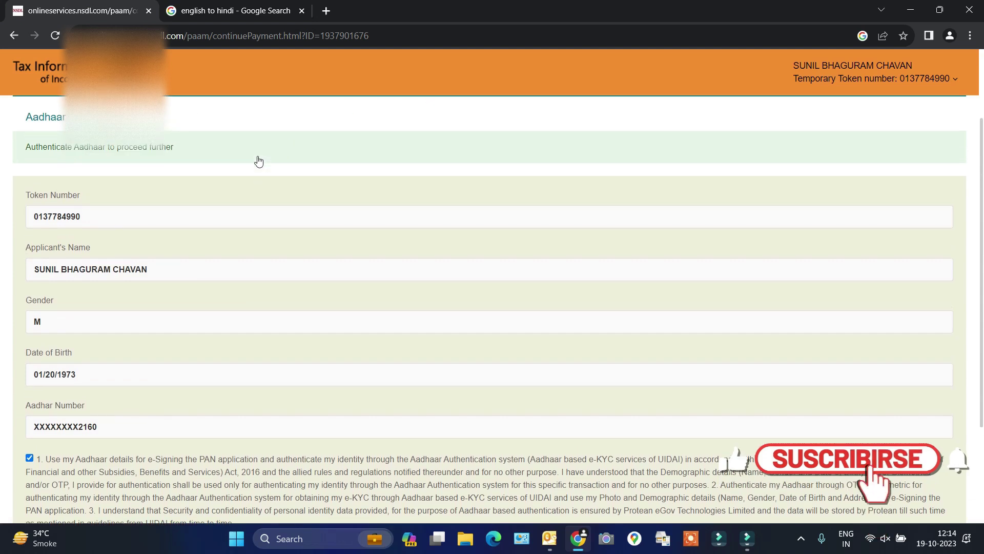
{"action": "scroll", "coordinate": [391, 294], "scroll_direction": "down", "scroll_amount": 3}
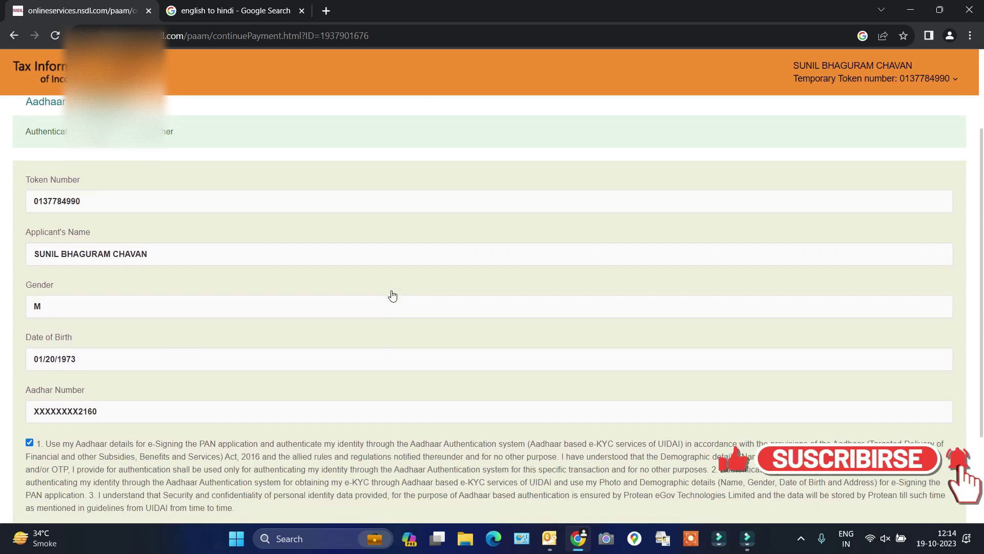
{"action": "left_click", "coordinate": [59, 423]}
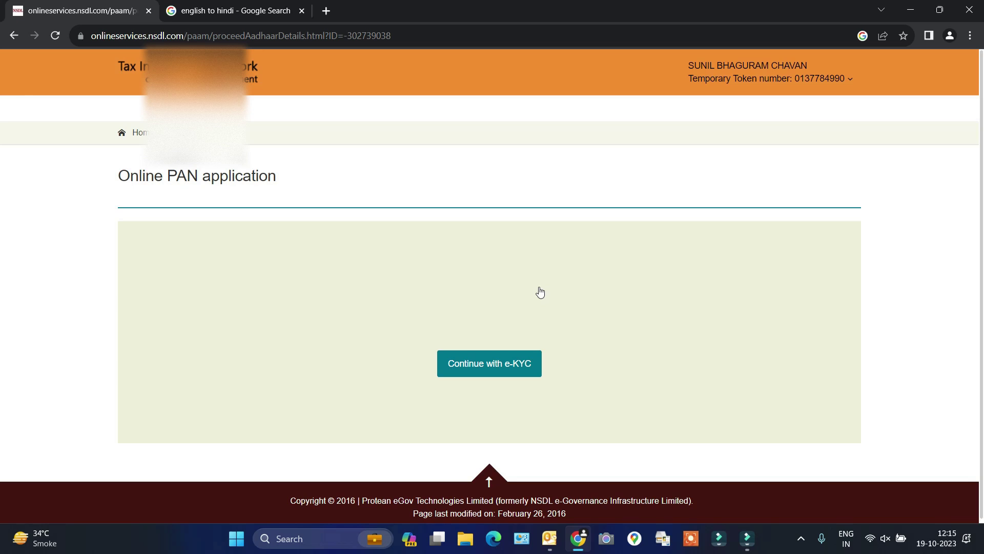
Continue with e-KYC and submit the Aadhaar OTP received for verification.
{"action": "scroll", "coordinate": [570, 351], "scroll_direction": "down", "scroll_amount": 1}
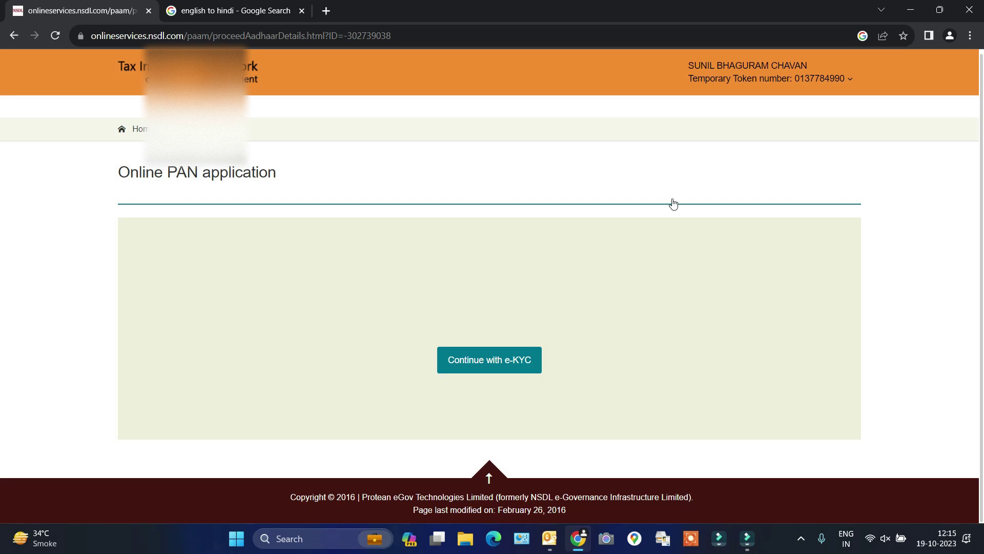
{"action": "left_click", "coordinate": [491, 360]}
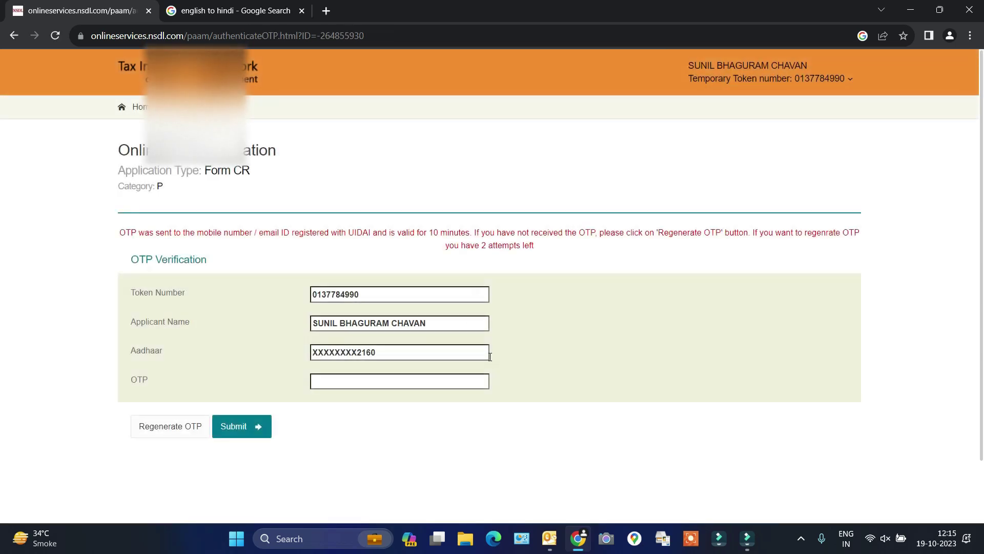
{"action": "left_click", "coordinate": [353, 382]}
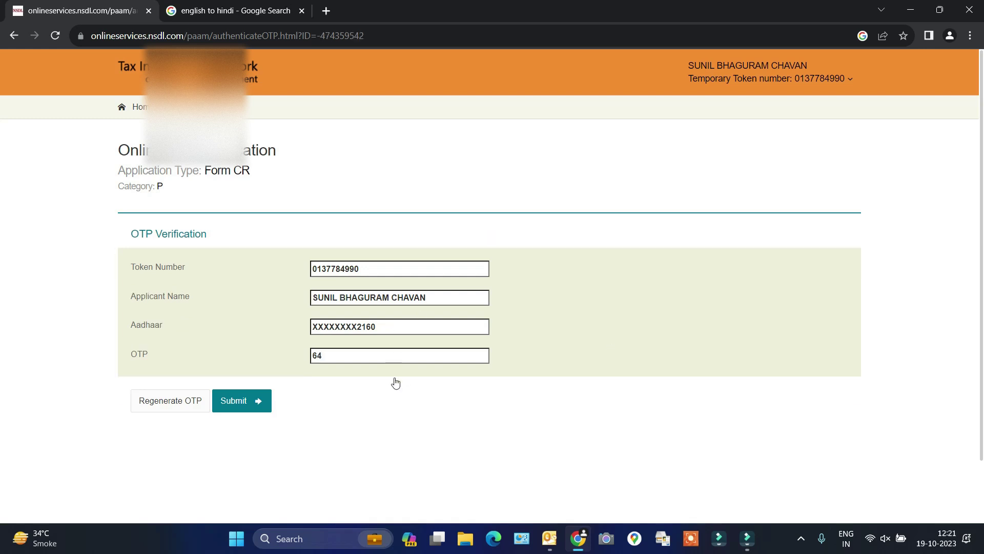
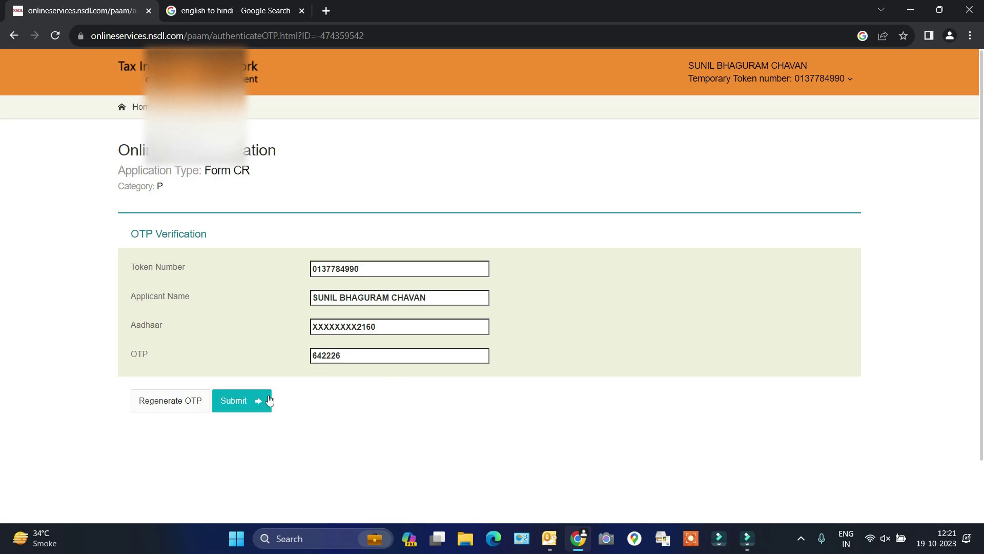
{"action": "left_click", "coordinate": [246, 401]}
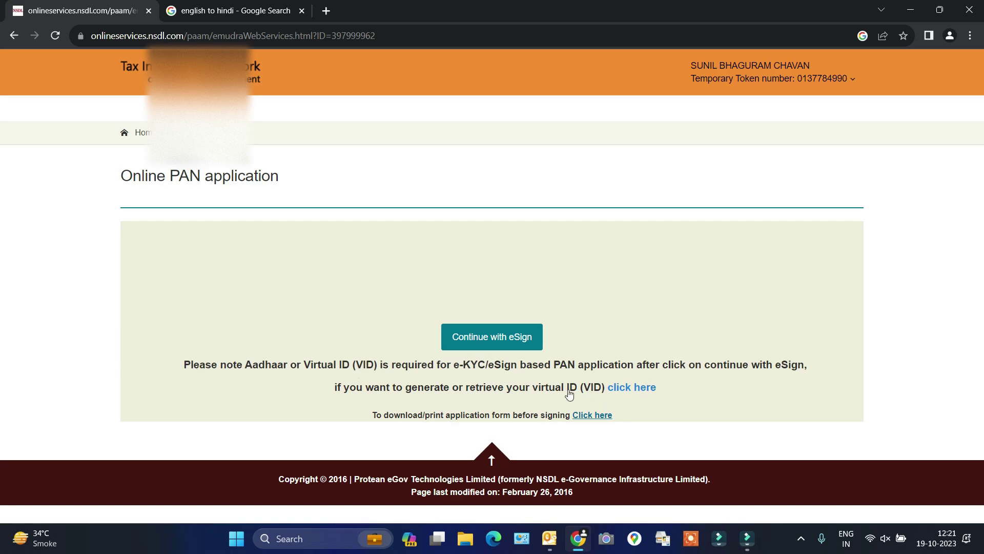
Enter the Aadhaar/VID for eSign, authorize its use, and request the OTP.
{"action": "left_click", "coordinate": [489, 337]}
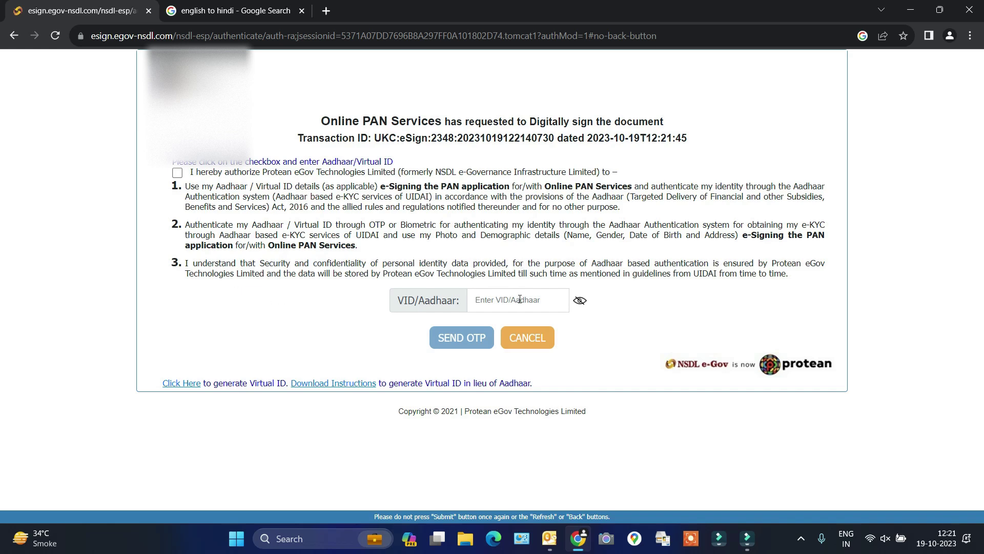
{"action": "left_click", "coordinate": [541, 298]}
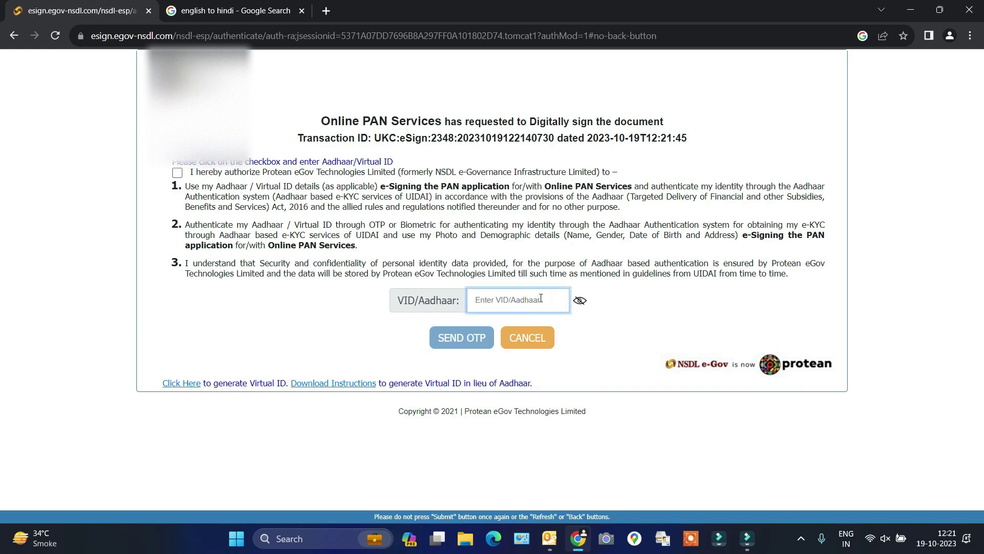
{"action": "type", "text": "2"}
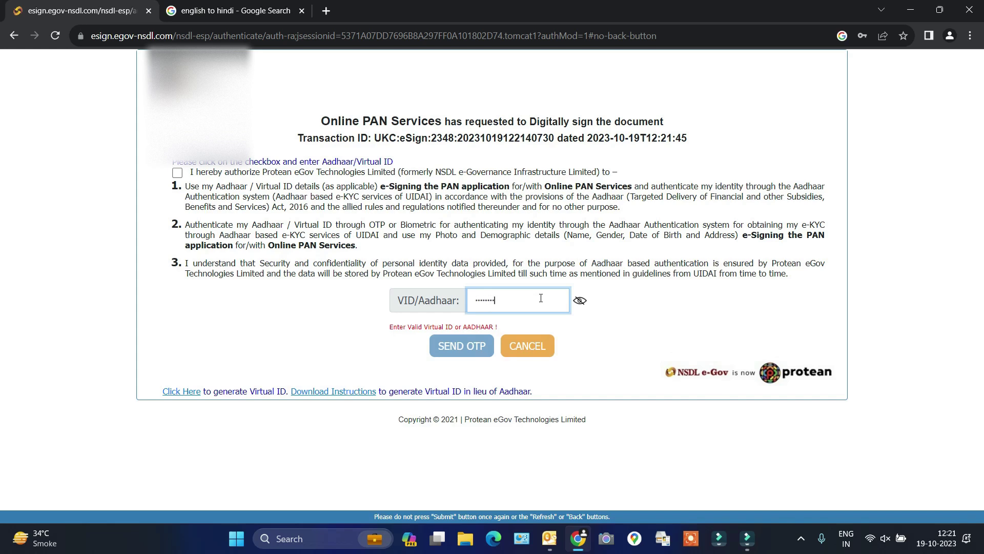
{"action": "type", "text": "1"}
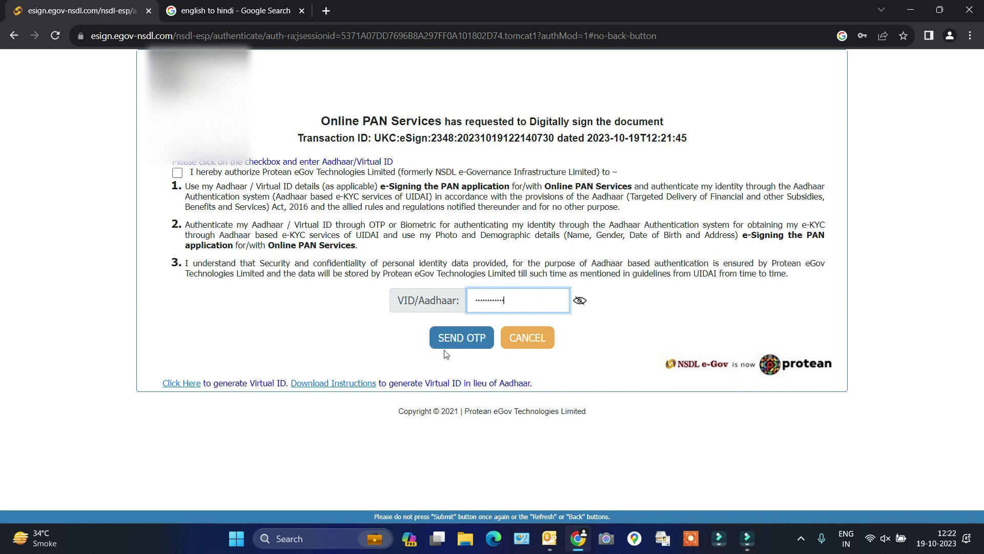
{"action": "left_click", "coordinate": [177, 173]}
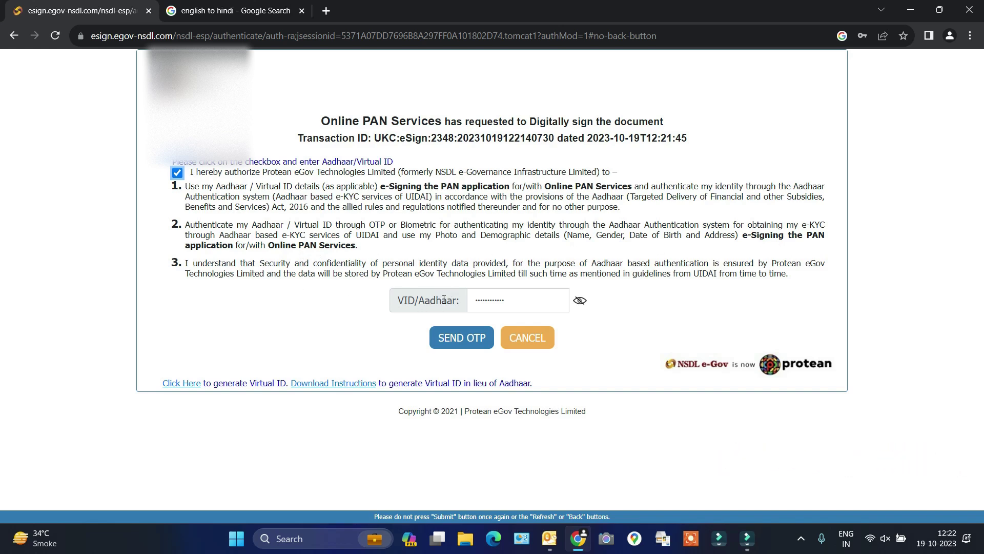
{"action": "left_click", "coordinate": [465, 340]}
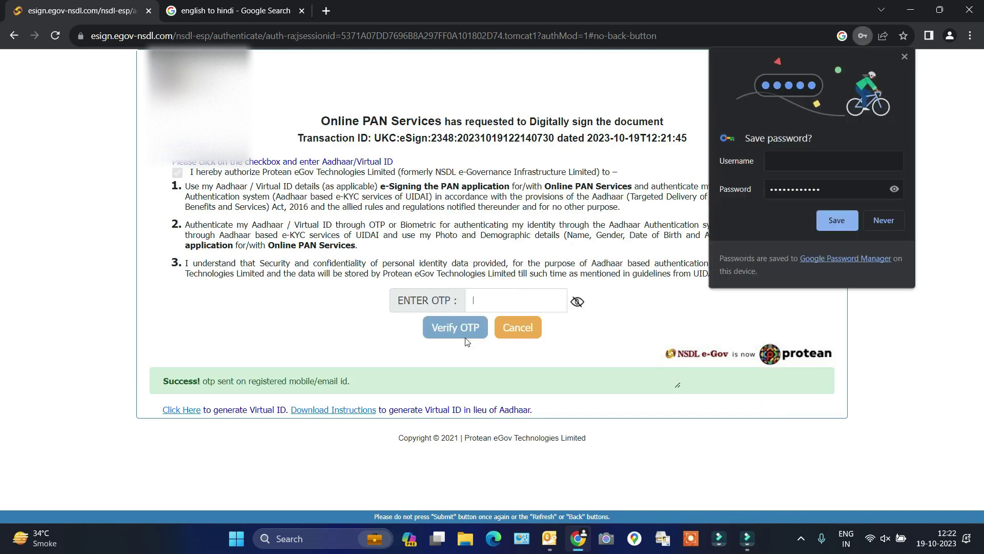
Enter the received eSign OTP and submit it for verification.
{"action": "left_click", "coordinate": [884, 220]}
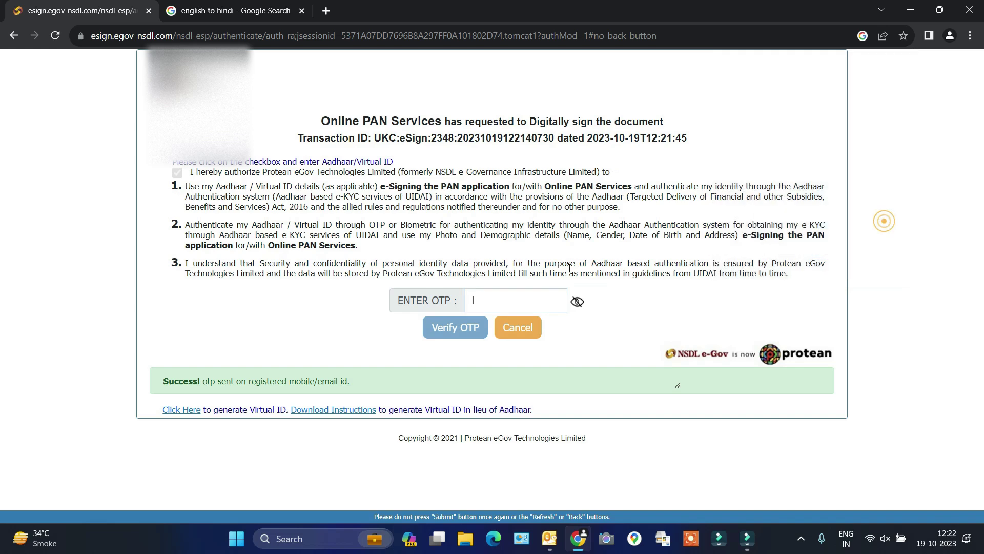
{"action": "left_click", "coordinate": [509, 298]}
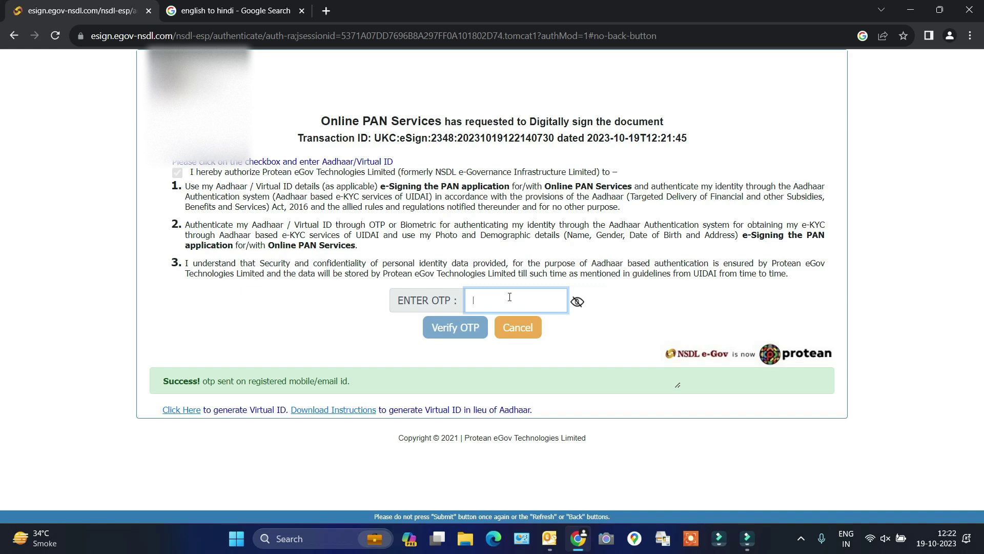
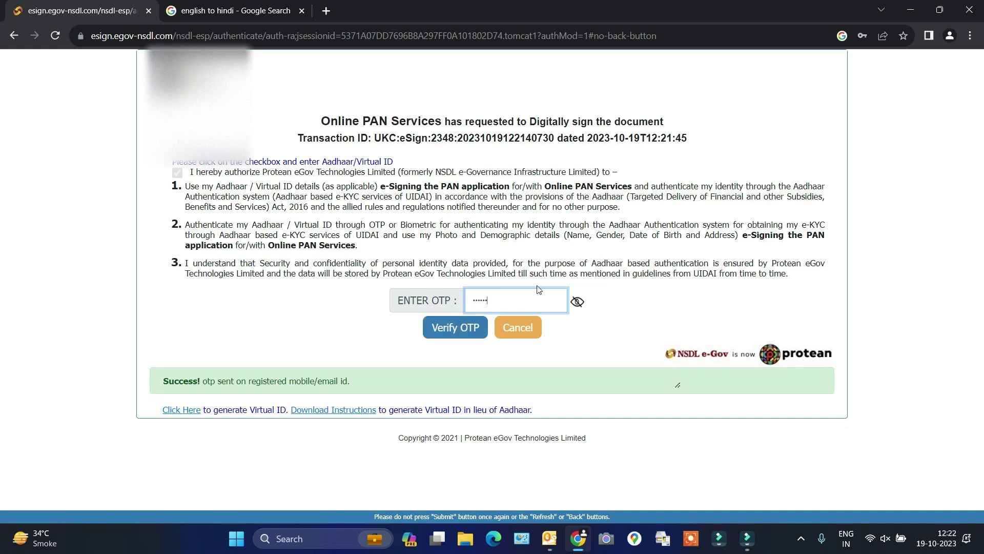
{"action": "left_click", "coordinate": [455, 333]}
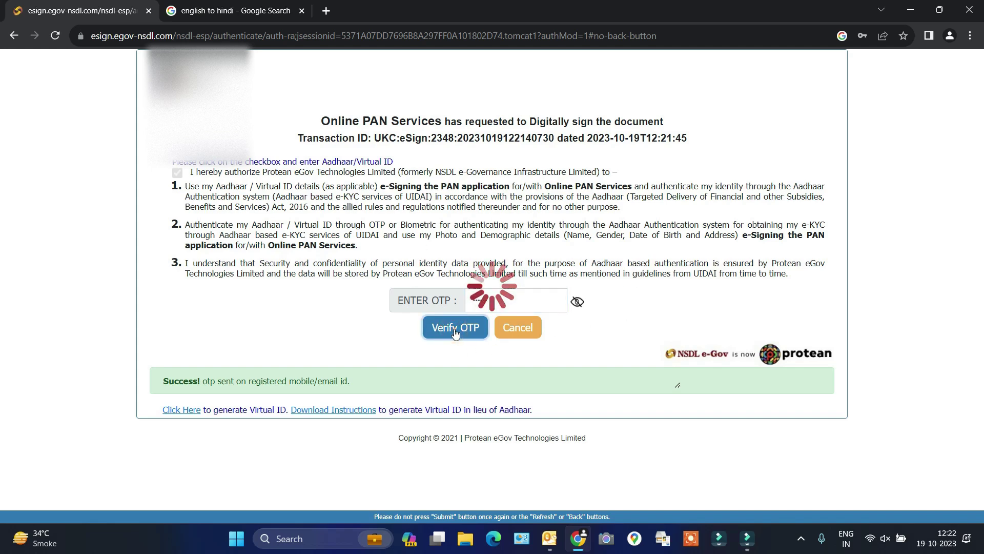